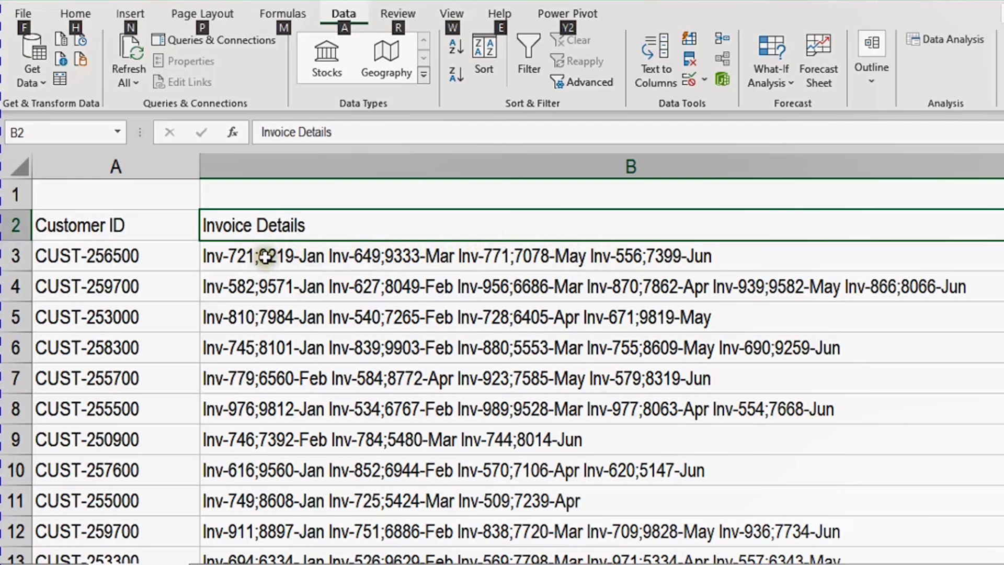
Examine how the entries in the Invoice Details column are structured across all customer rows
click(263, 268)
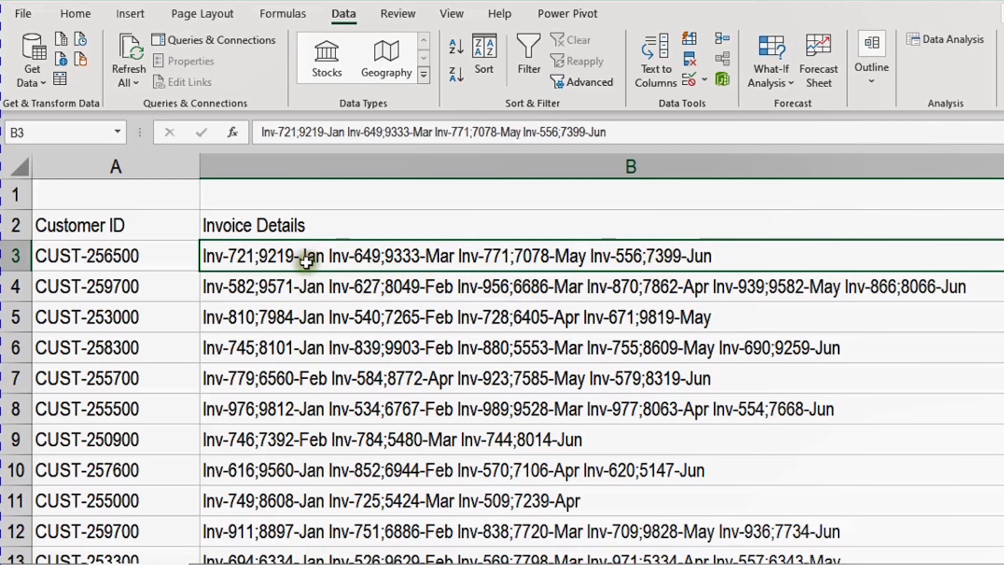
click(254, 285)
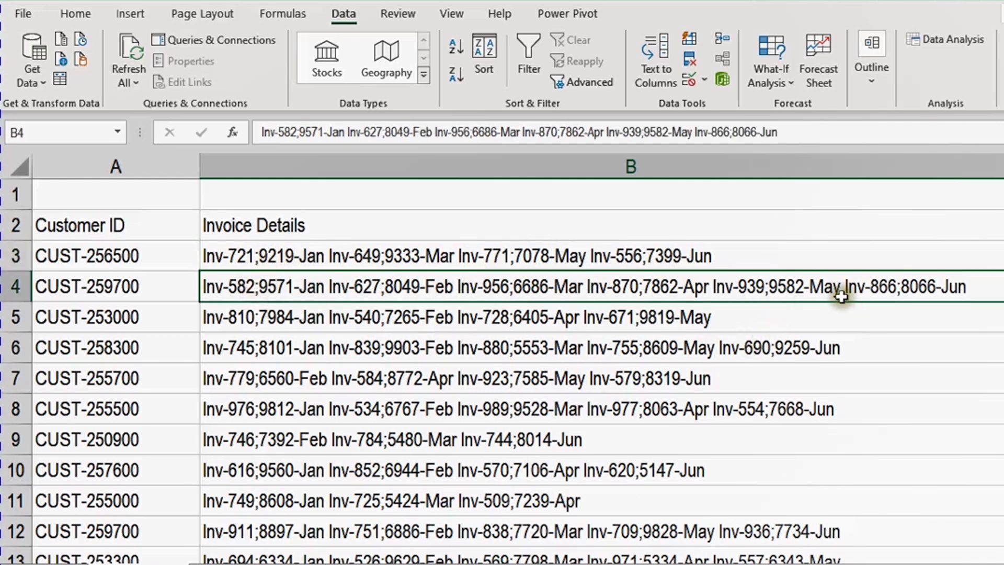
click(705, 346)
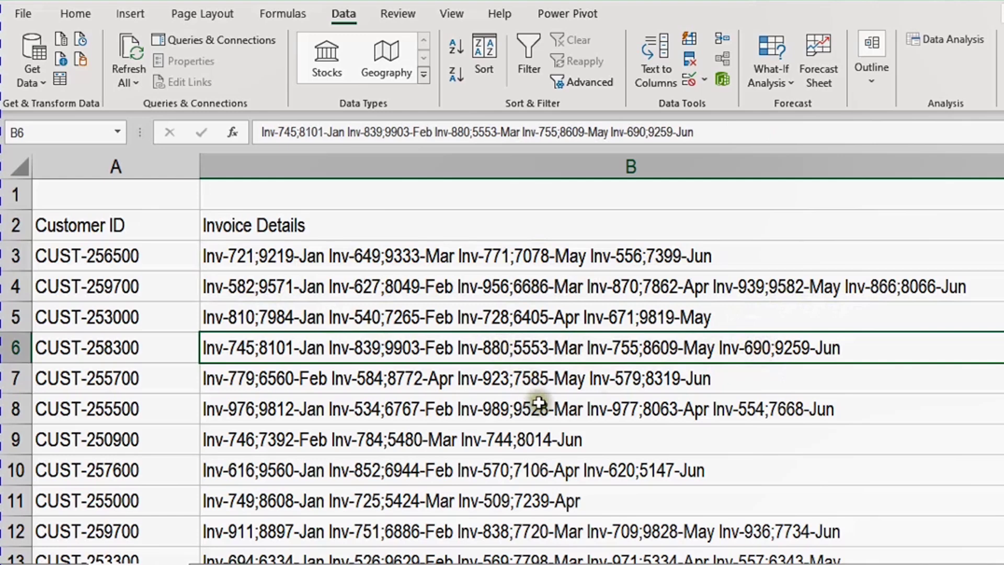
scroll(522, 330, down, 1)
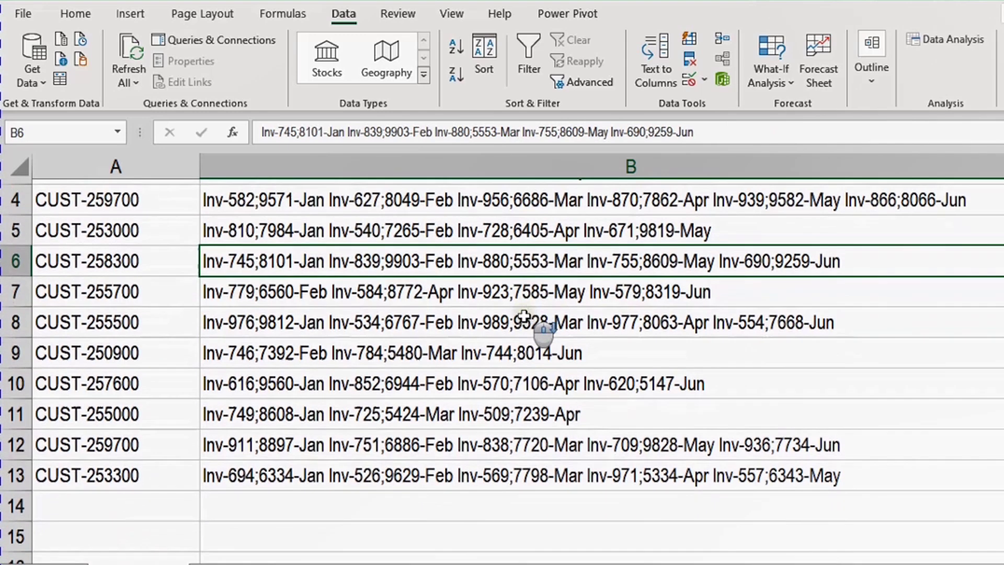
scroll(523, 325, up, 1)
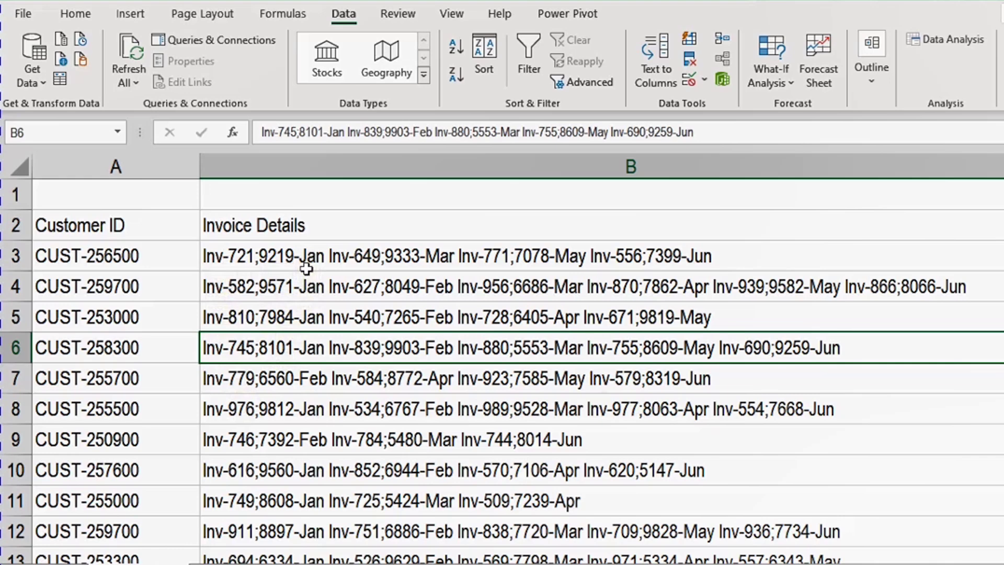
click(365, 348)
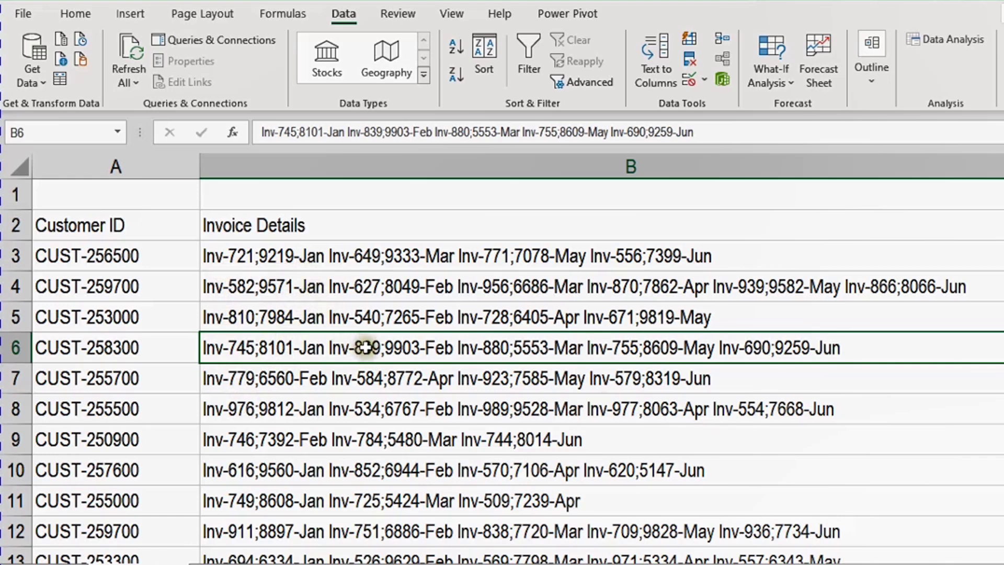
ctrl+scroll(366, 348, down, 2)
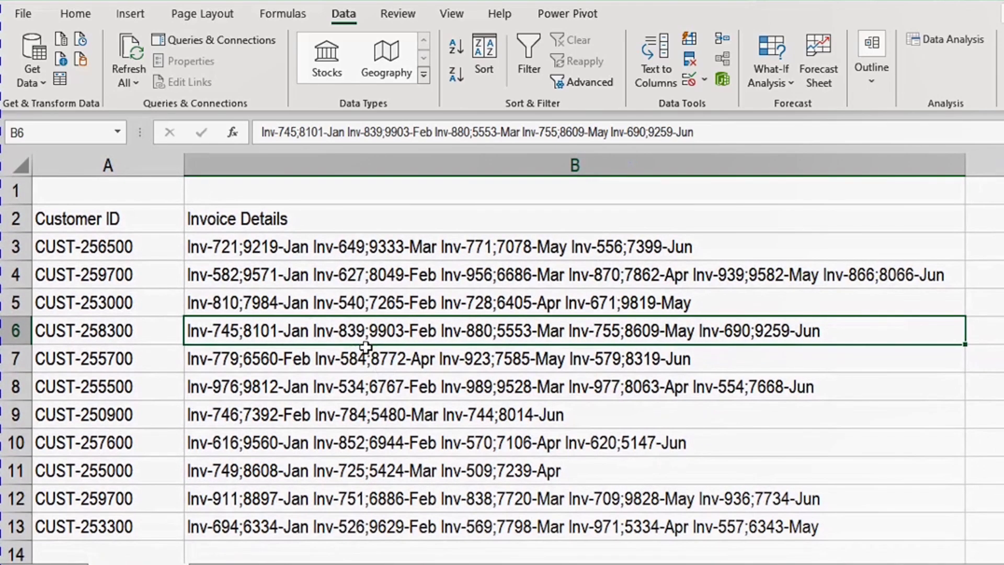
ctrl+scroll(365, 347, down, 2)
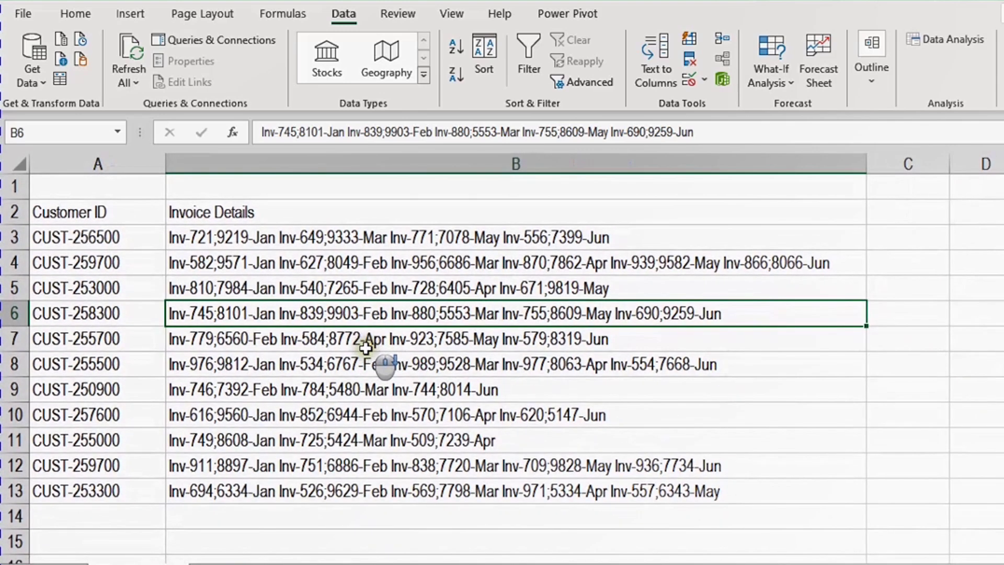
Convert the data range A2:B13 into a table that has headers
click(323, 268)
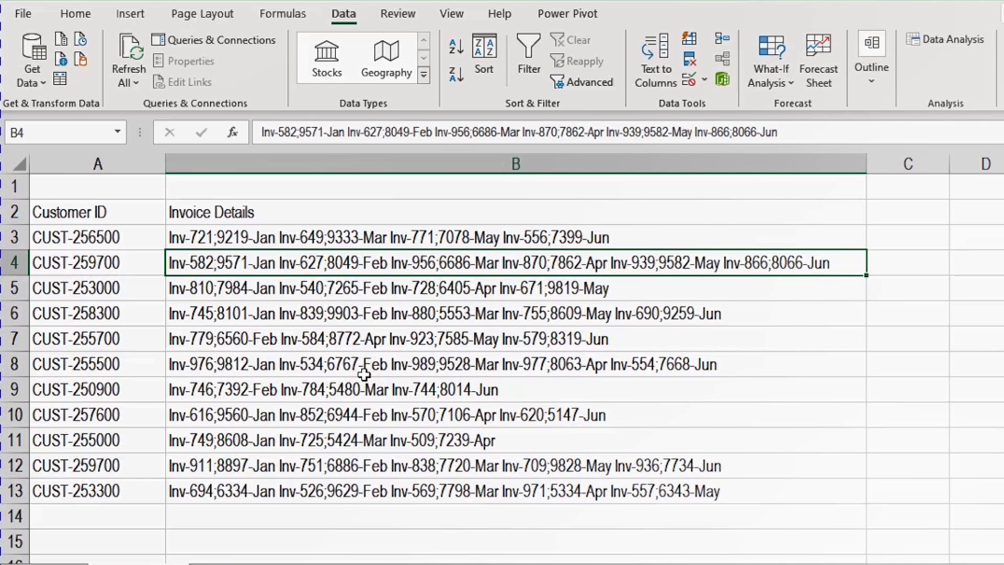
key(ctrl+t)
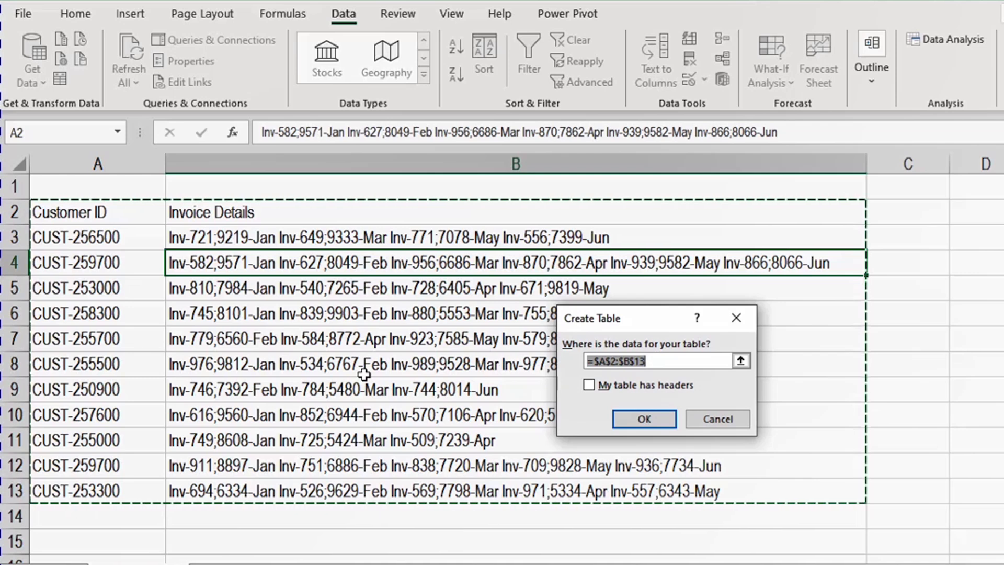
drag(611, 325, 375, 265)
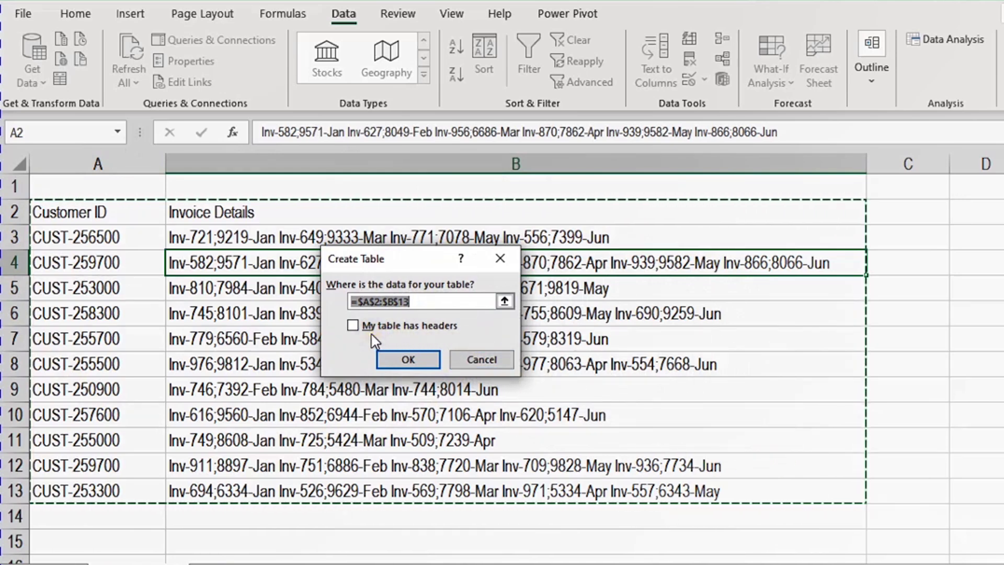
click(355, 326)
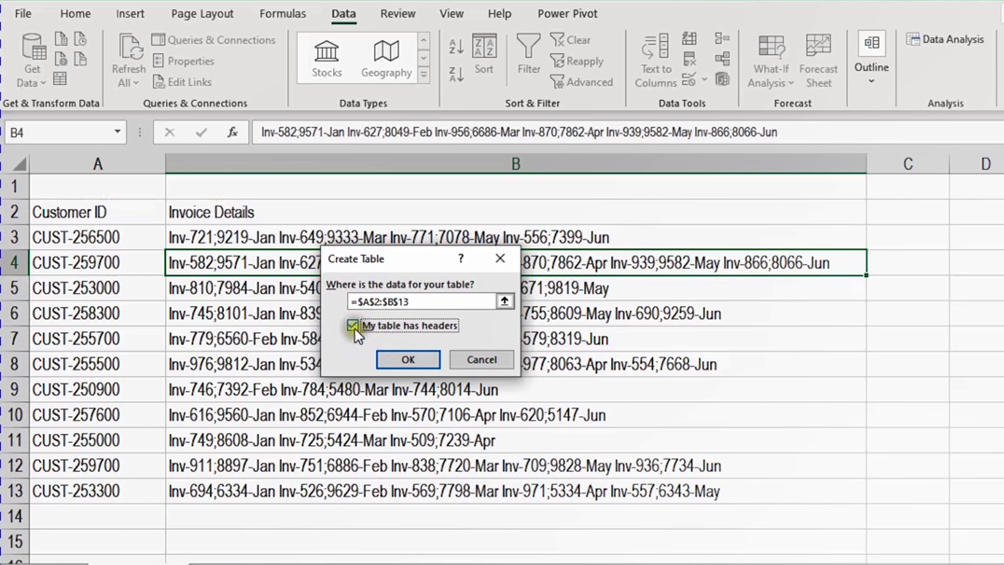
click(411, 358)
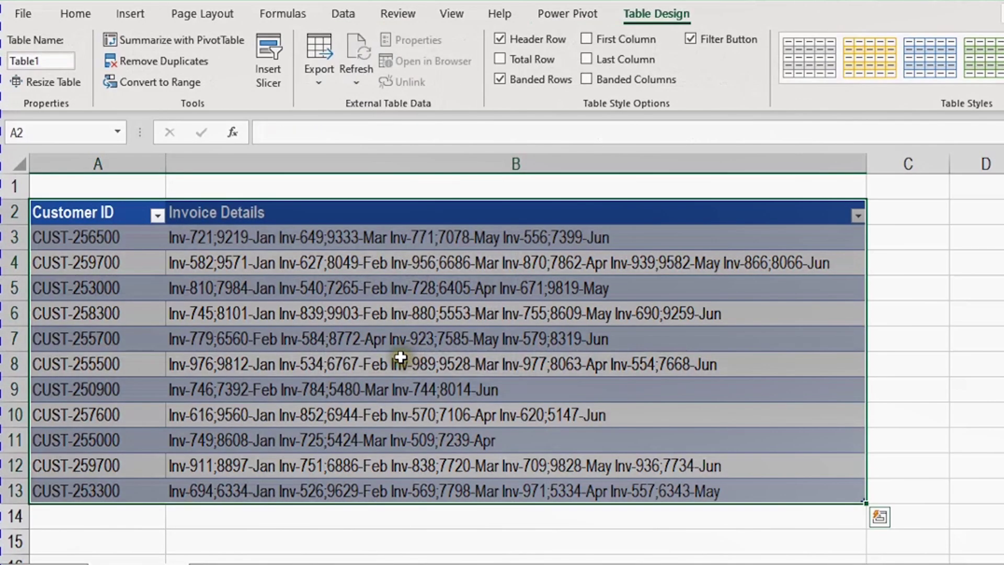
Name the new customer invoice table Input
click(356, 293)
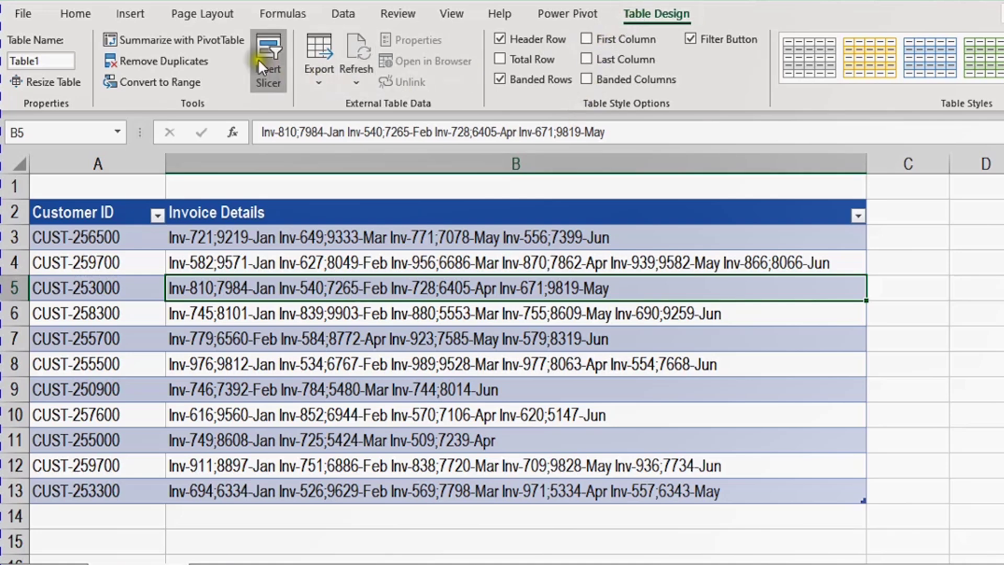
click(38, 62)
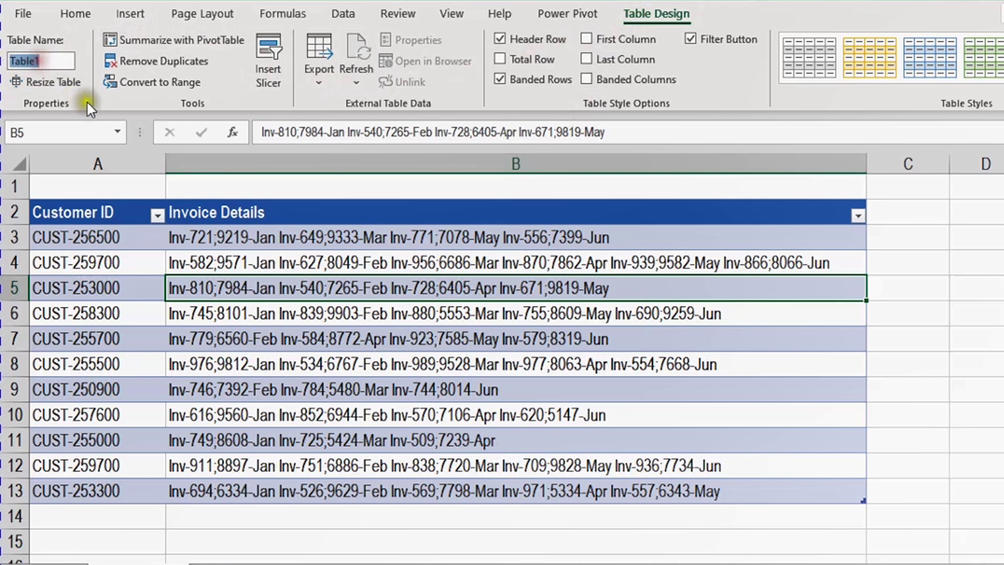
text(Input)
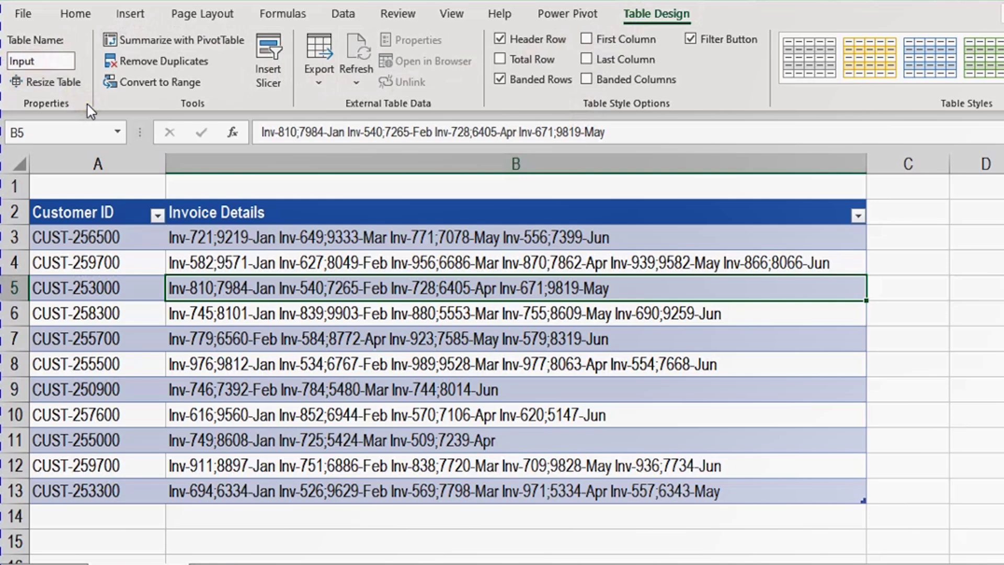
key(Return)
Load the Input table into the Power Query Editor and rename the query Output
click(340, 15)
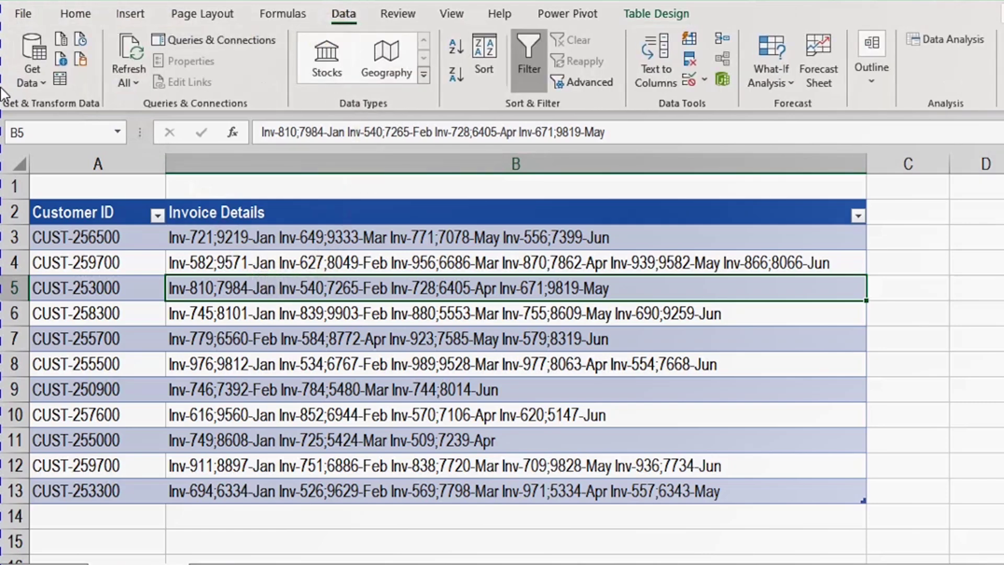
click(60, 80)
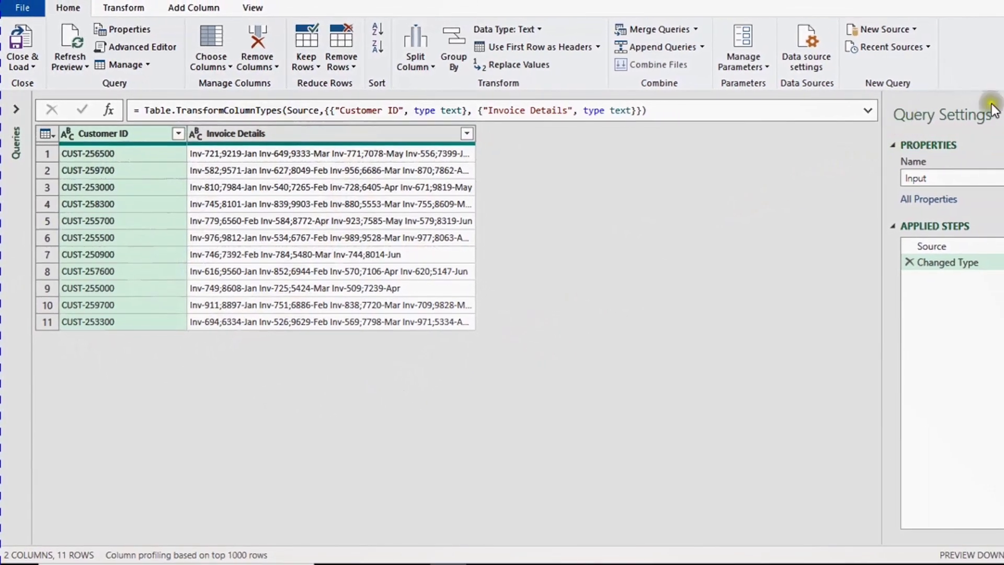
click(938, 180)
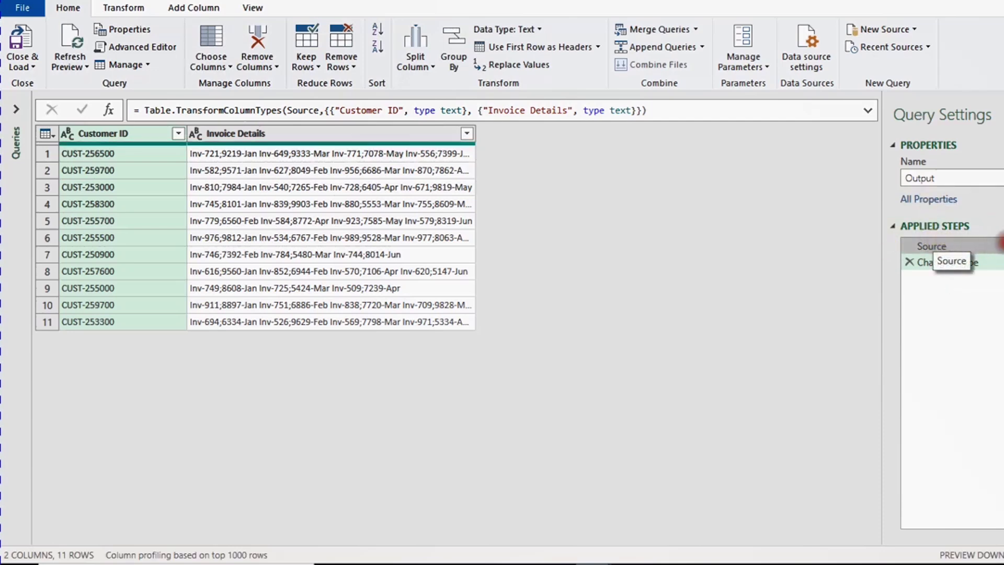
Review the Source step and delete the Changed Type step from the Output query
click(926, 248)
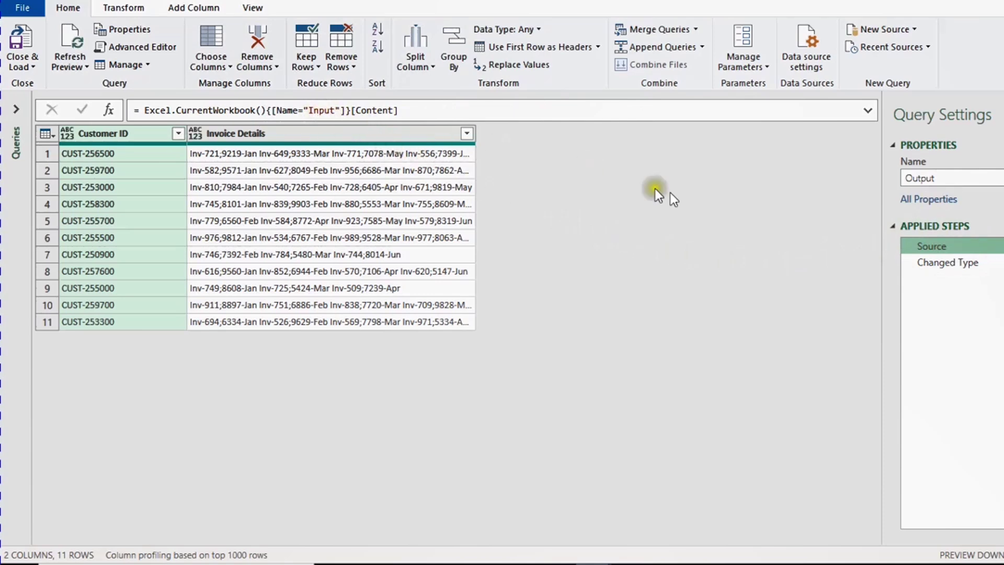
click(998, 262)
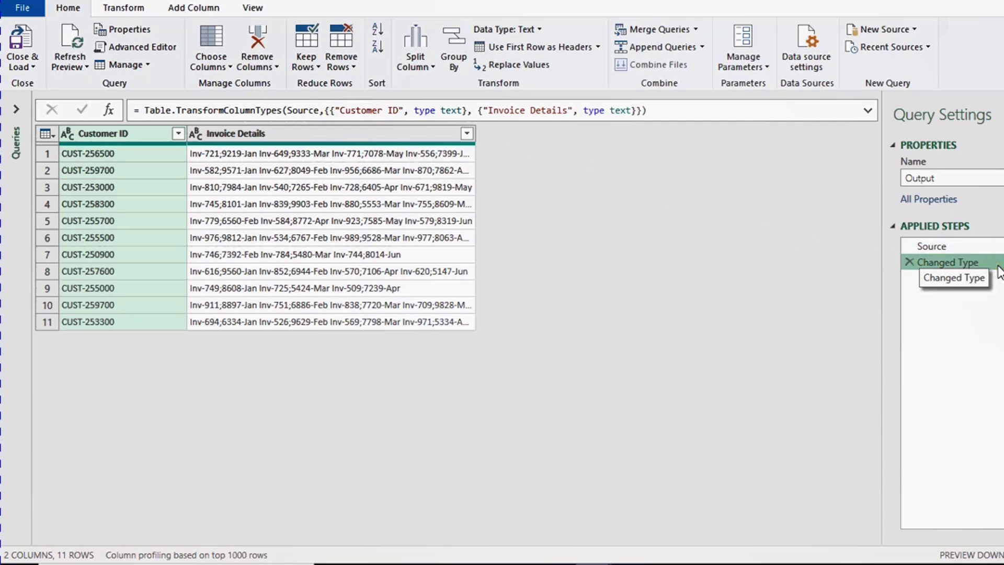
click(909, 261)
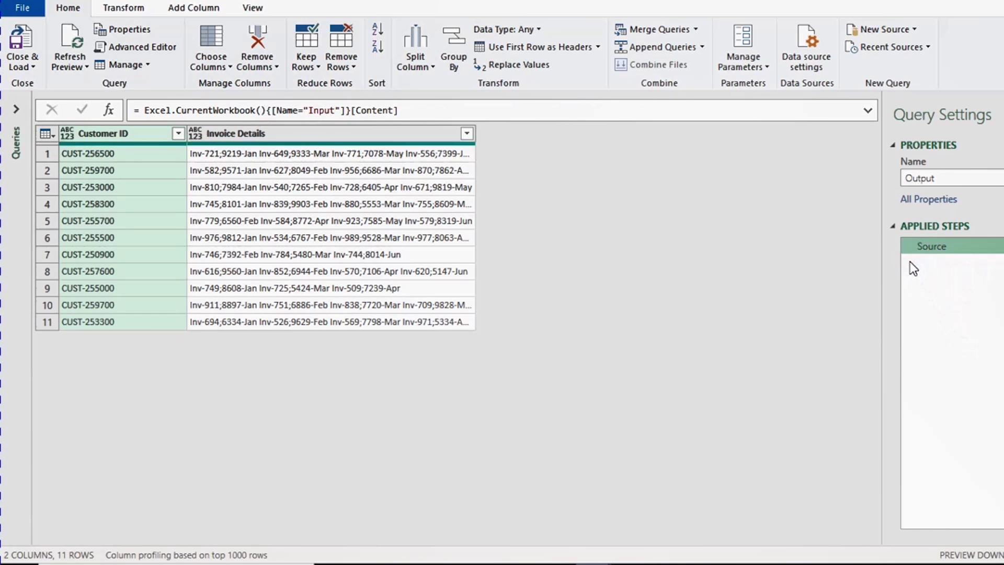
click(954, 248)
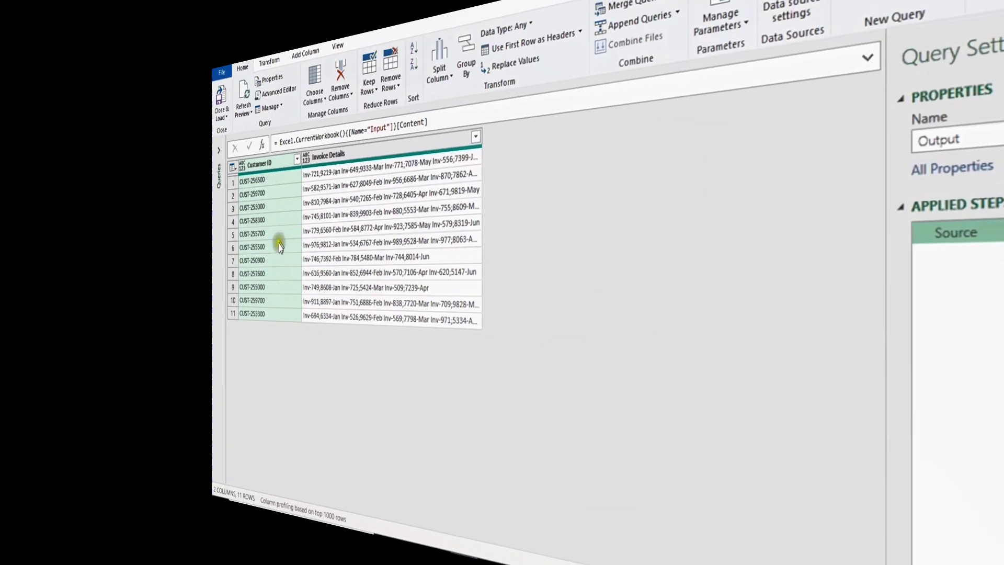
Start splitting the Invoice Details column by delimiter, with Space as the delimiter
click(324, 186)
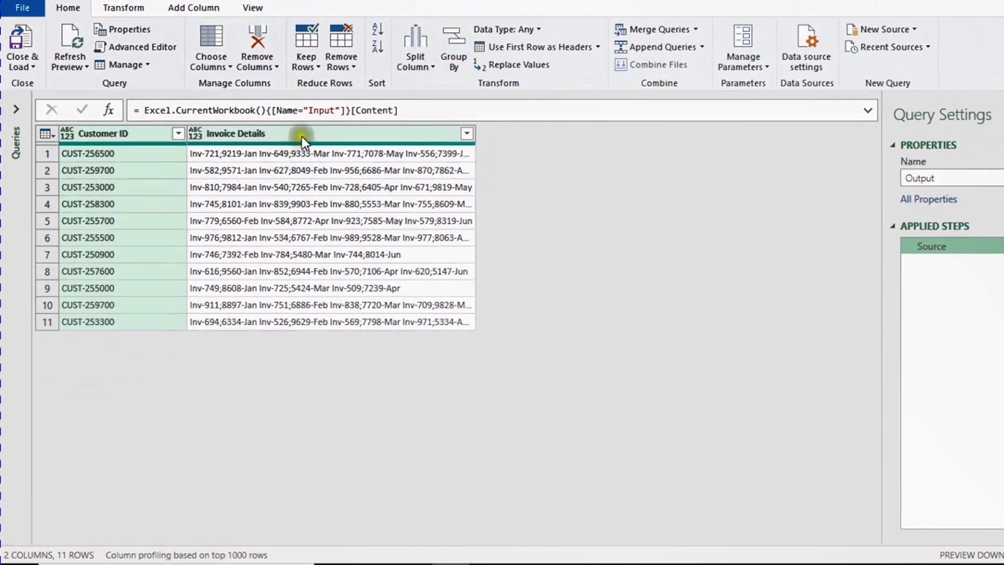
click(303, 134)
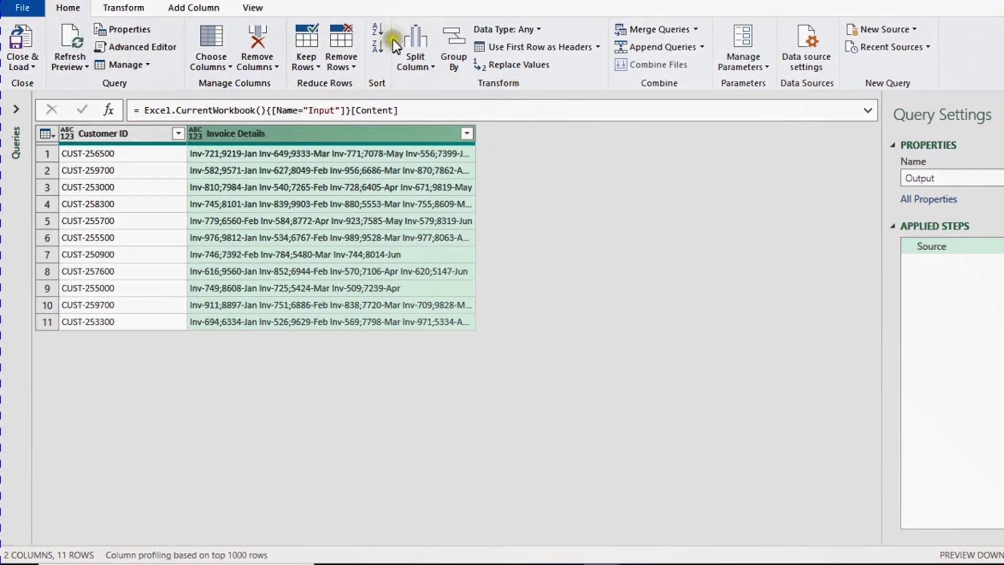
click(422, 61)
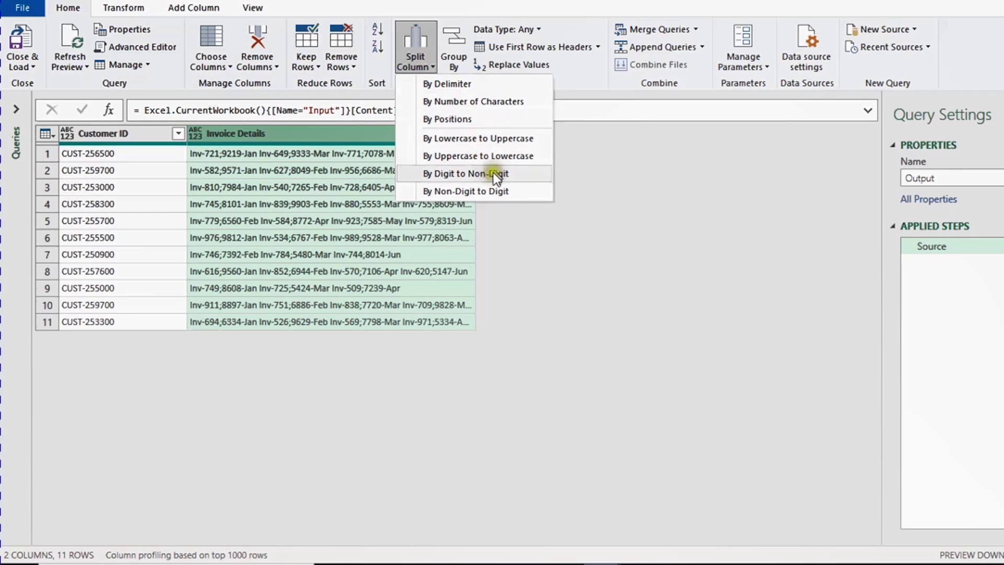
click(477, 85)
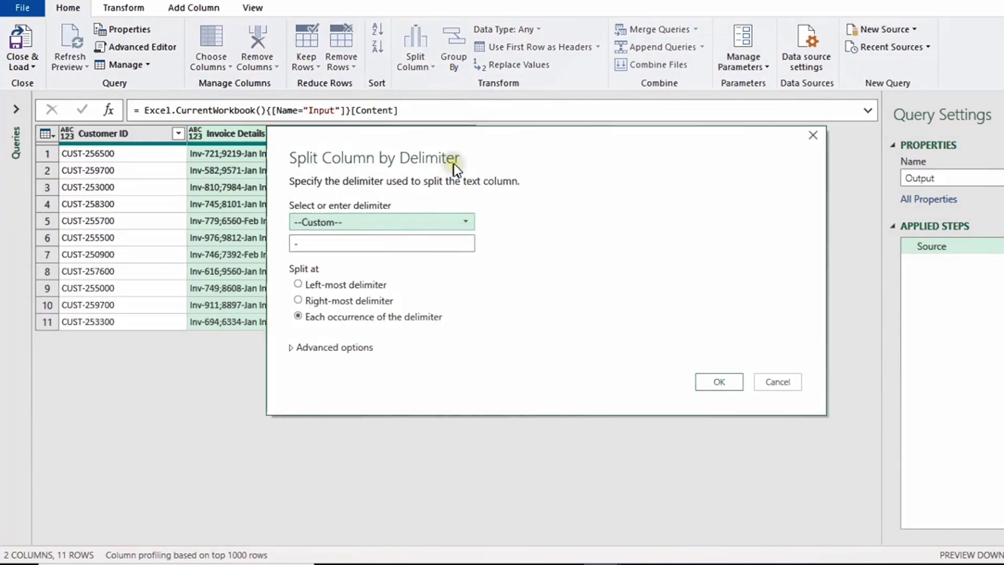
drag(412, 140, 525, 160)
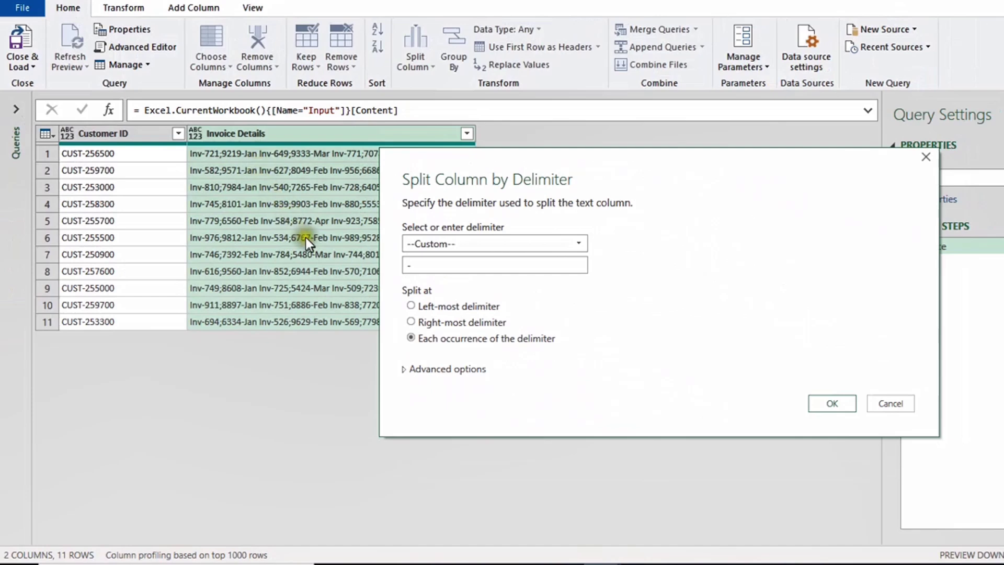
click(501, 244)
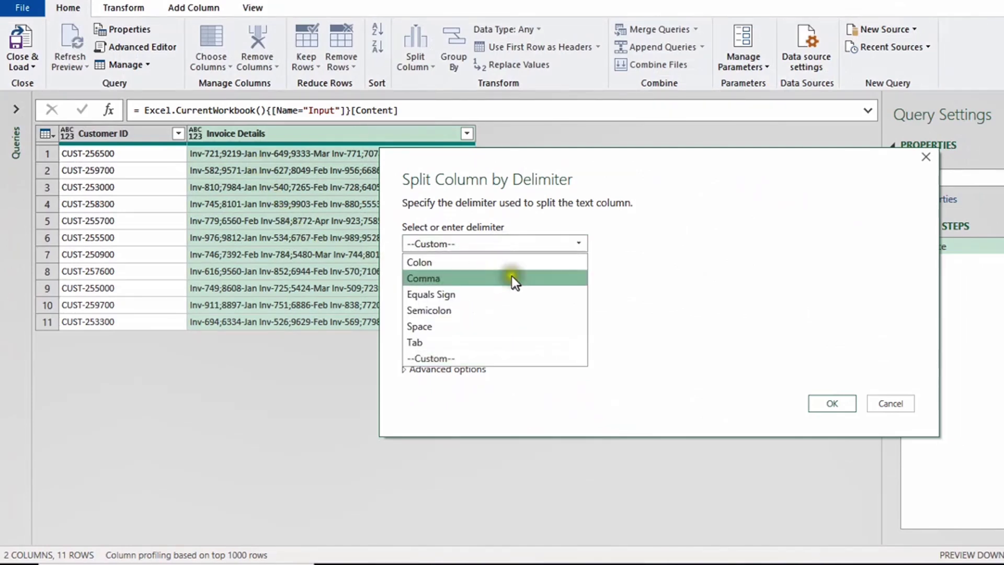
click(521, 327)
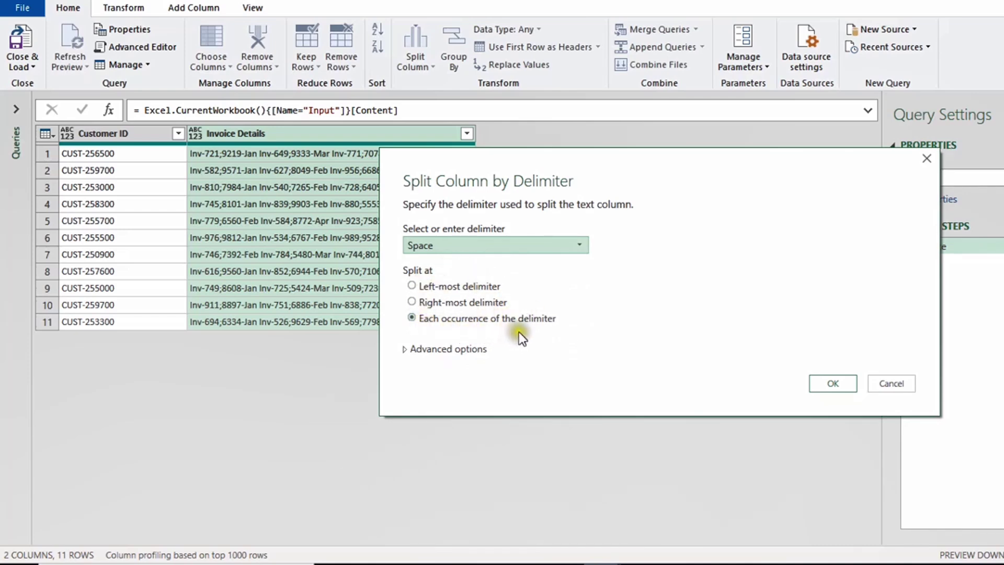
Split the Invoice Details column at each occurrence of the space delimiter into rows instead of columns
drag(528, 159, 654, 174)
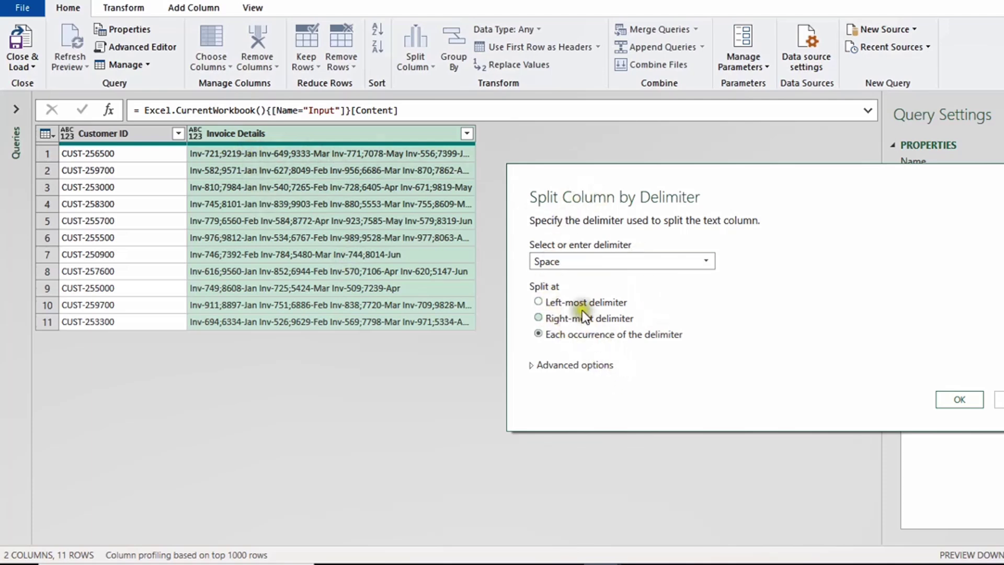
click(533, 366)
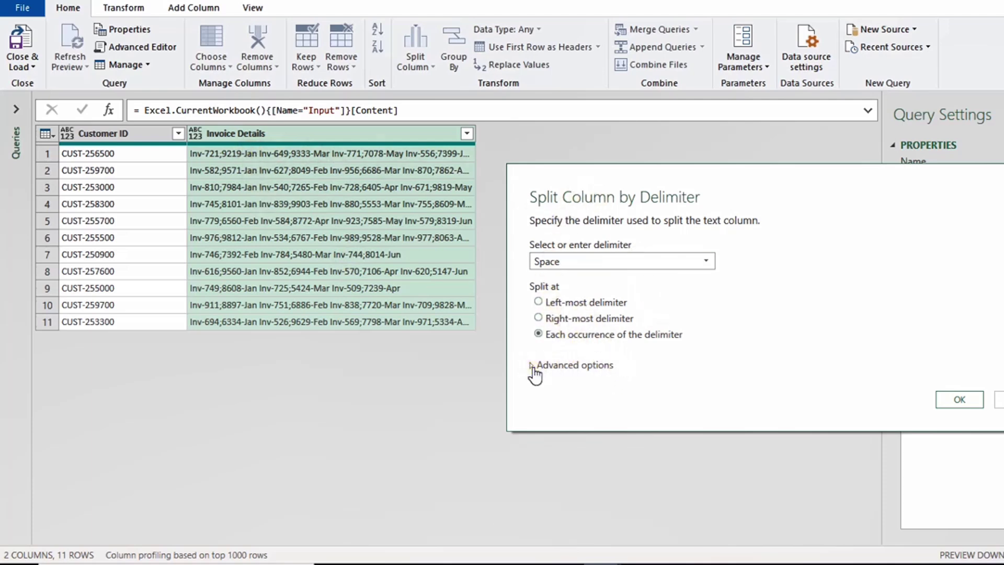
click(532, 366)
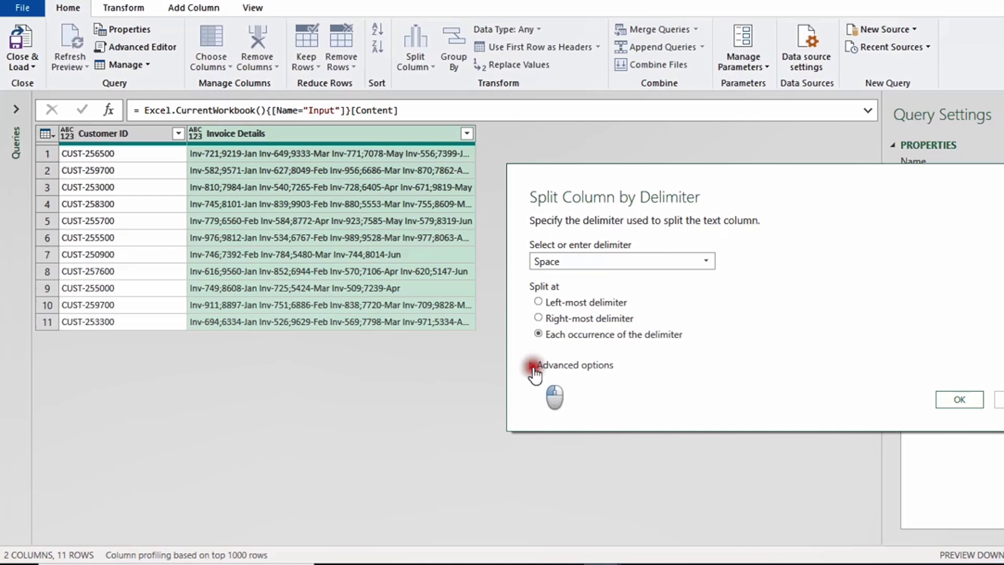
drag(608, 177, 522, 89)
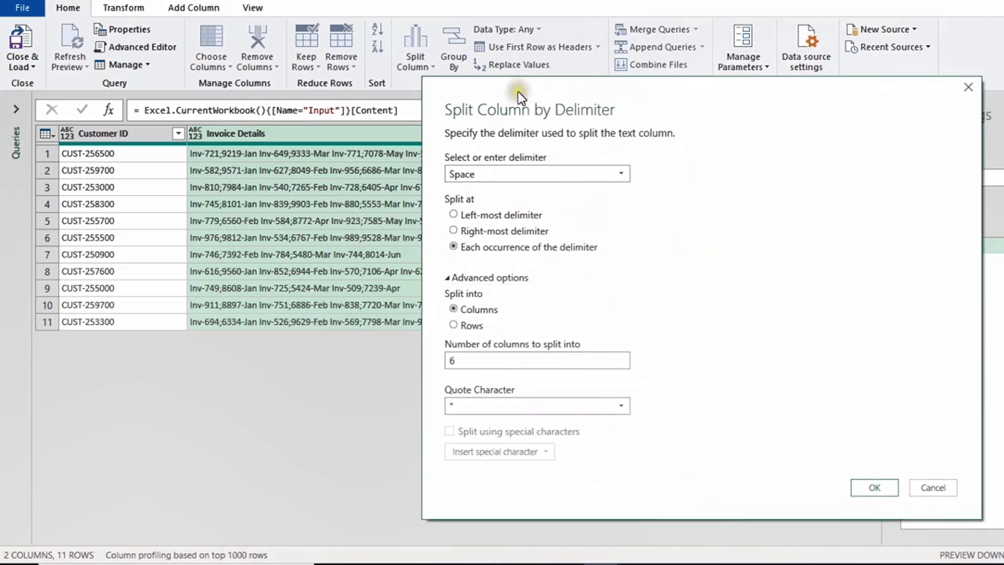
click(505, 310)
click(453, 325)
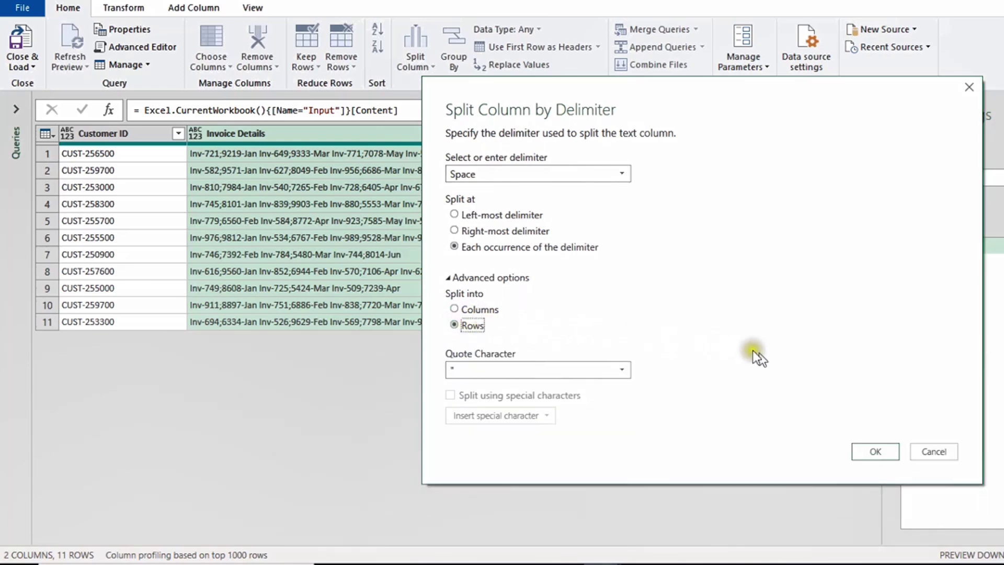
click(878, 453)
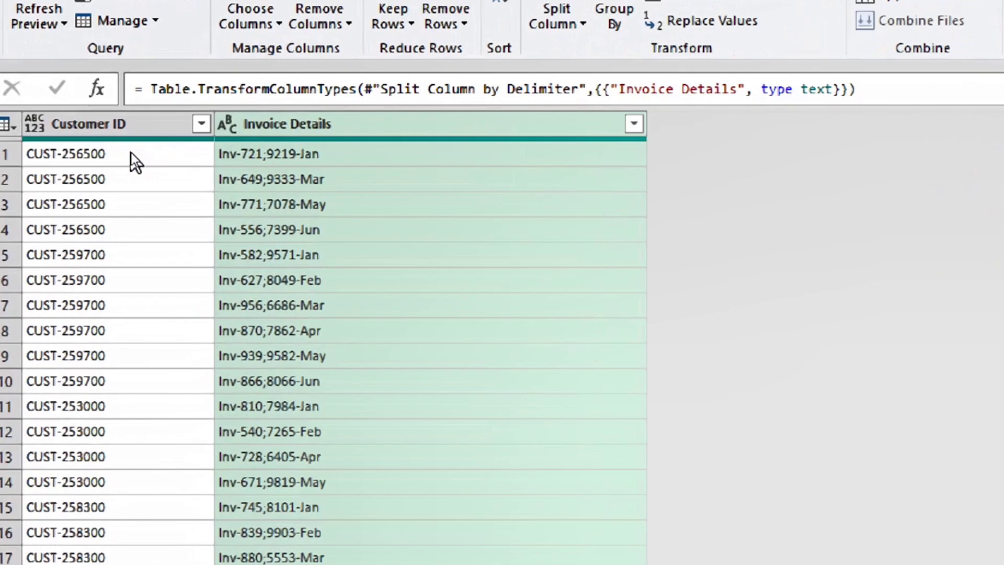
Delete the Changed Type step that follows the split into rows
click(130, 152)
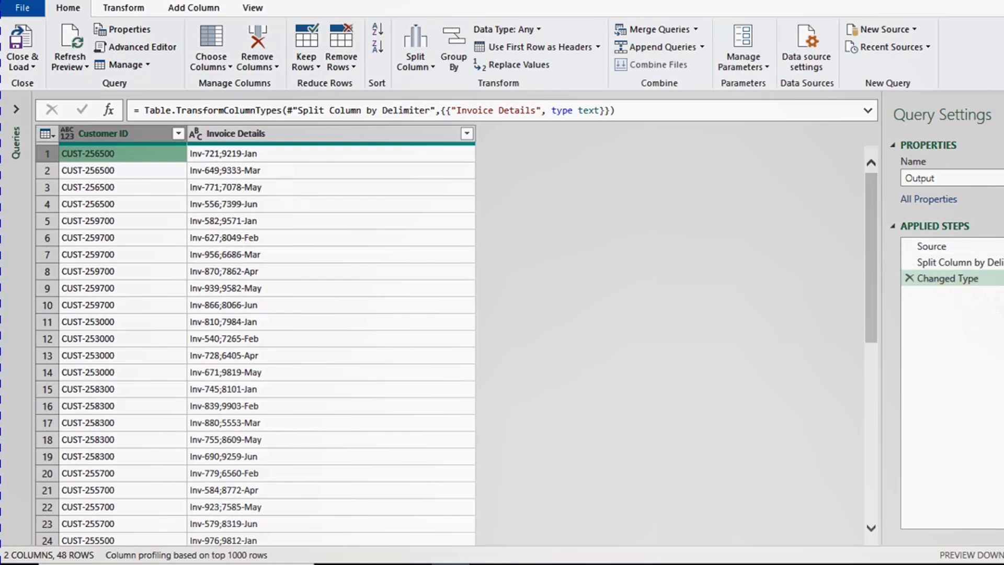
click(948, 283)
click(909, 278)
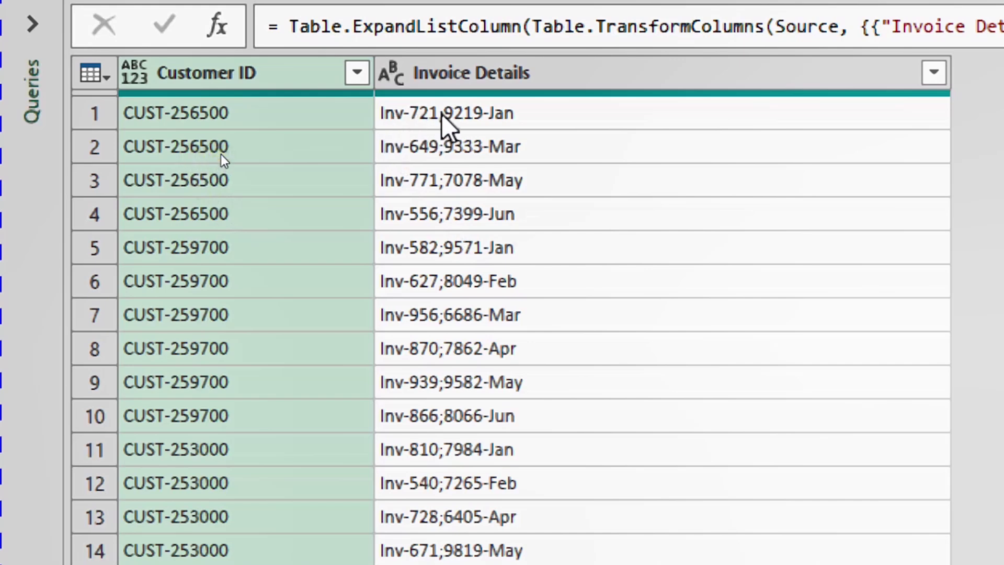
Split the Invoice Details column at each occurrence of the Semicolon delimiter, and delete the resulting Changed Type step
click(255, 166)
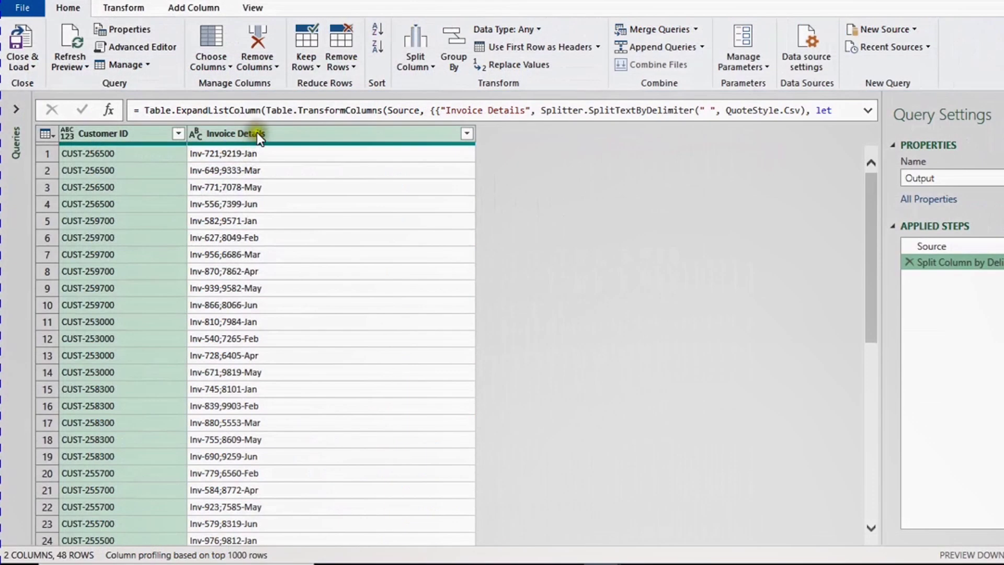
click(258, 133)
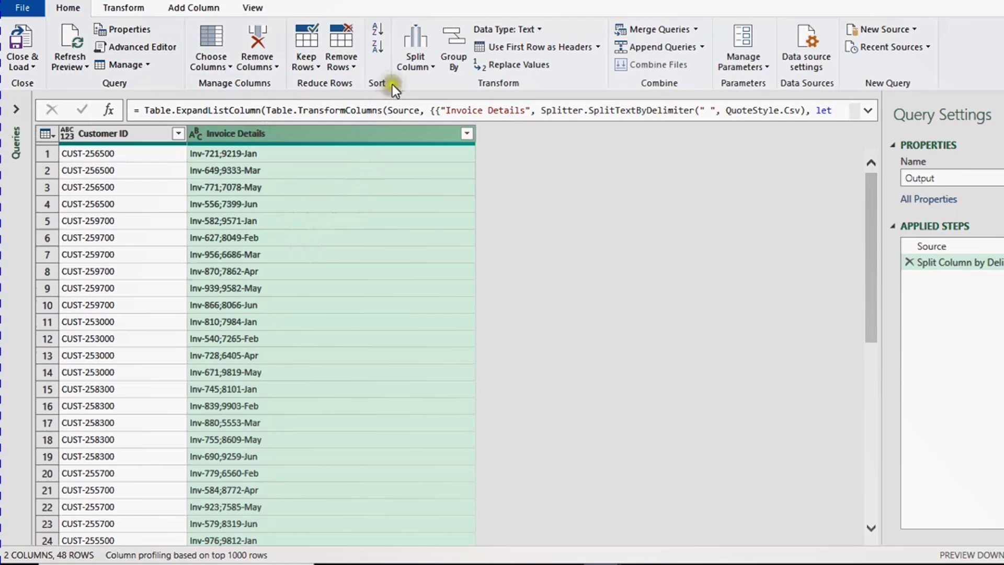
click(418, 67)
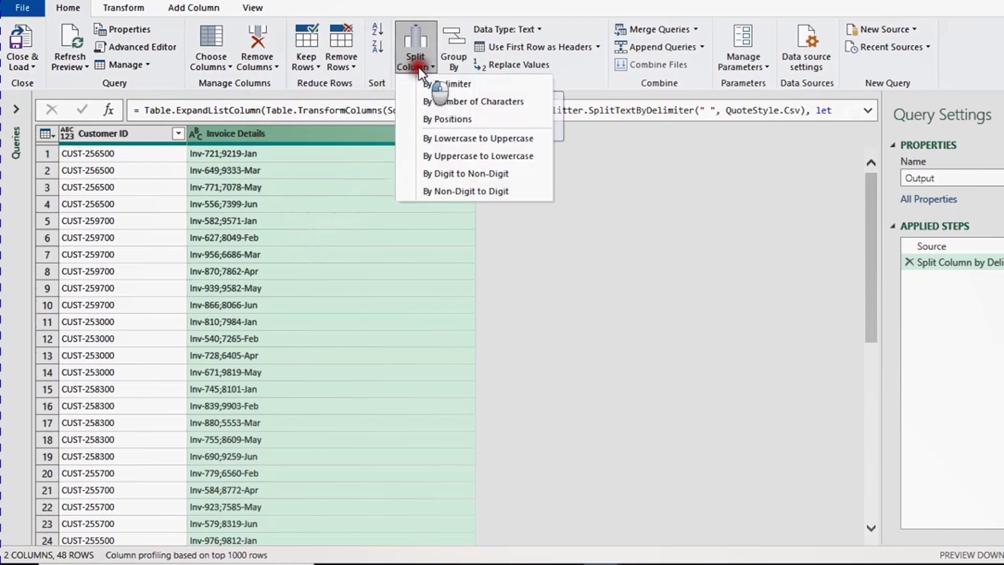
click(443, 88)
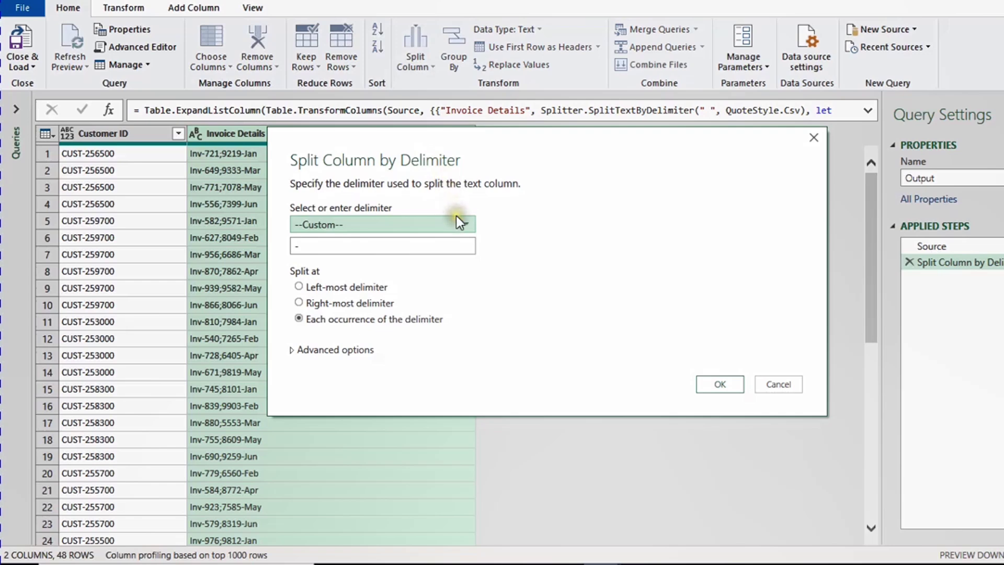
click(459, 221)
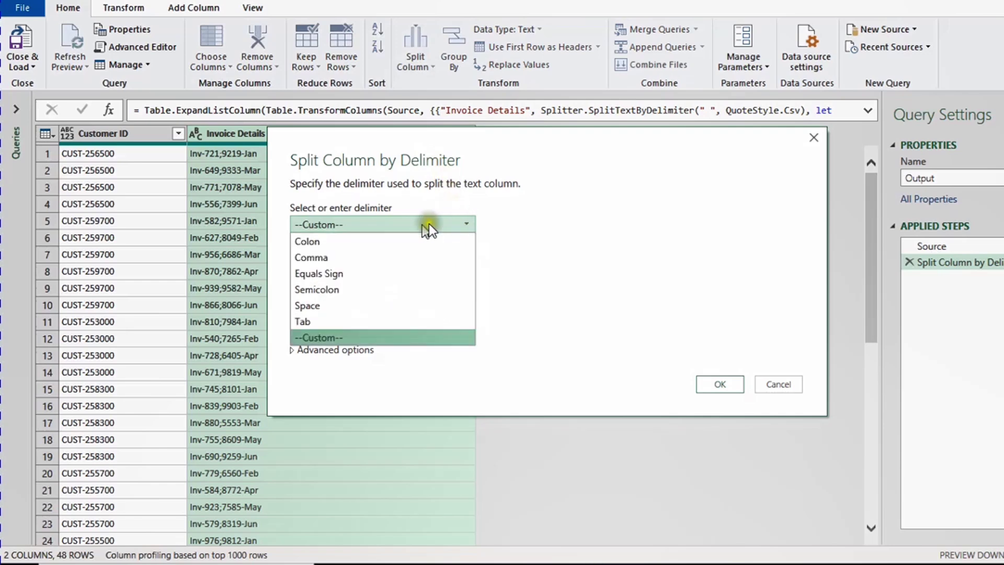
click(368, 290)
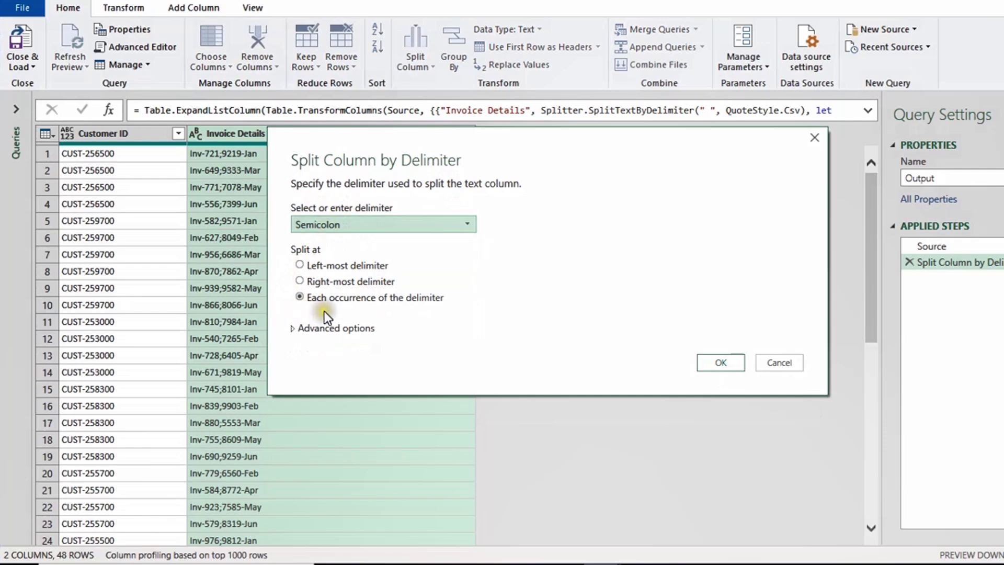
click(720, 363)
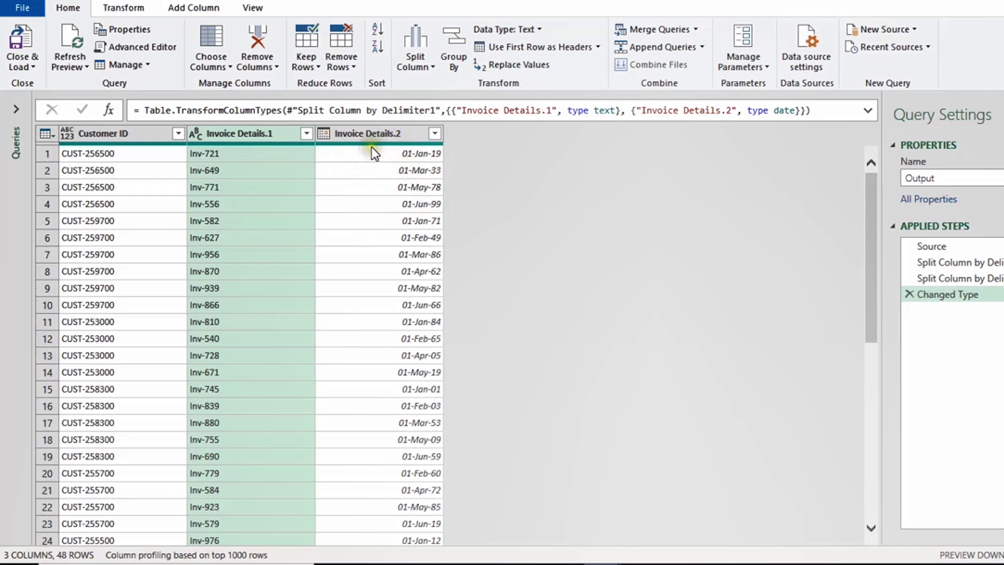
click(909, 294)
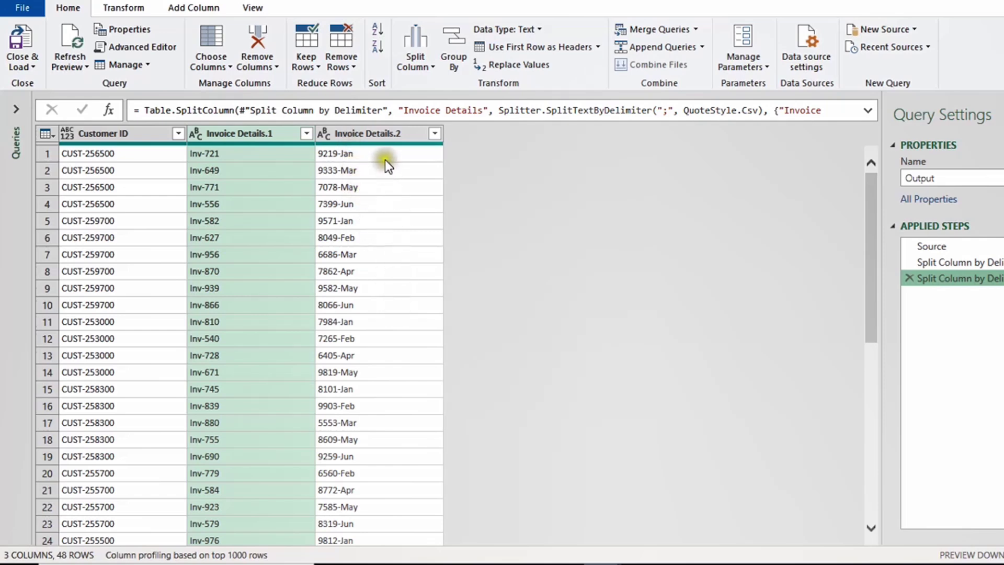
Split the Invoice Details.2 column by digit to non-digit to separate the amounts from the months
click(390, 130)
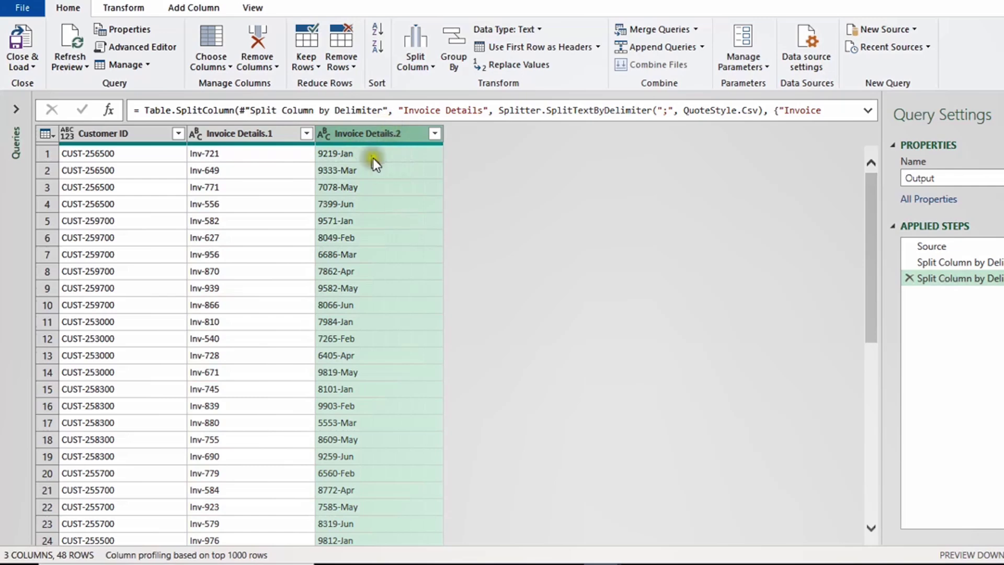
click(418, 62)
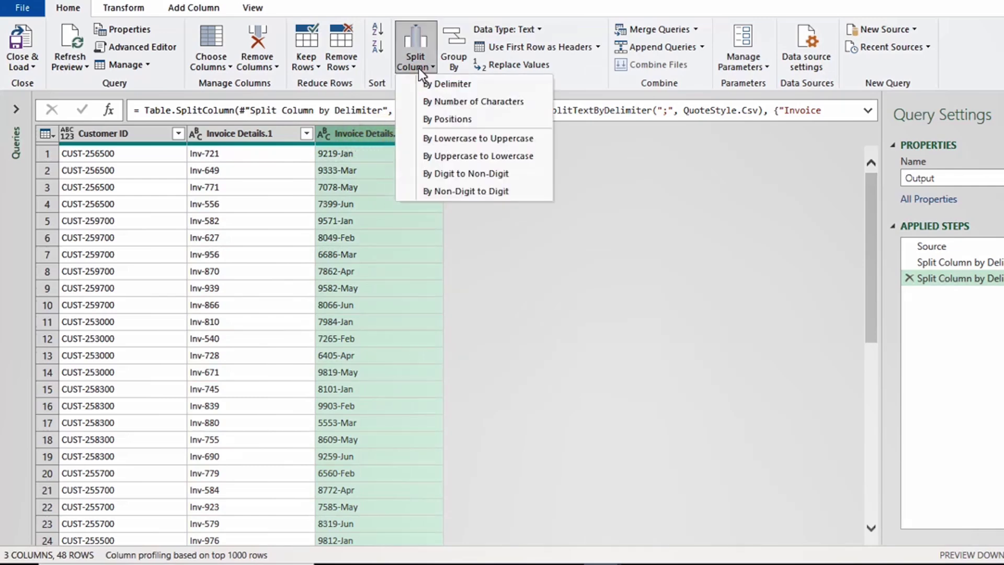
click(487, 168)
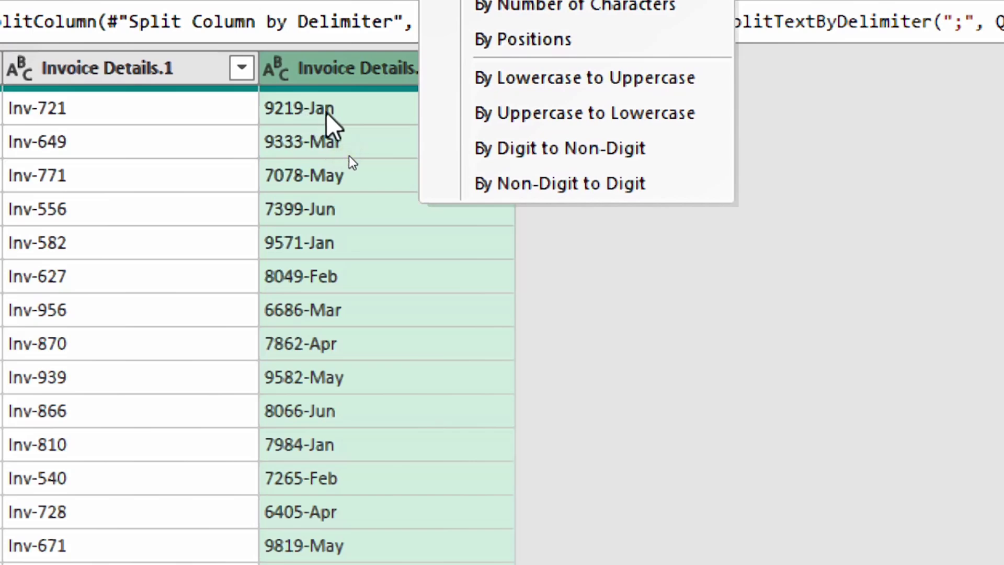
click(466, 180)
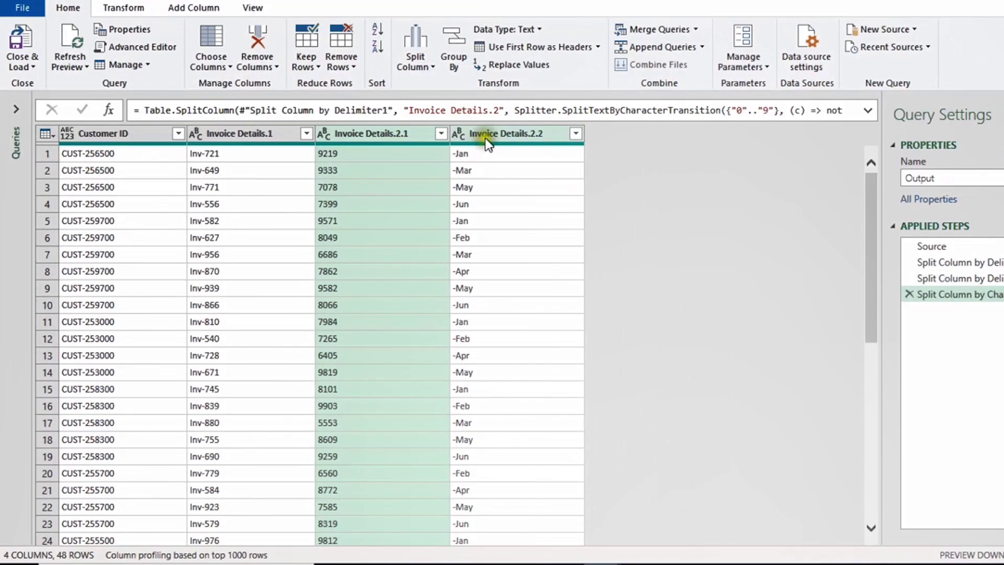
Split the Invoice Details.2.2 column by 1 character, once as far left as possible, and remove the resulting column of hyphens
click(487, 134)
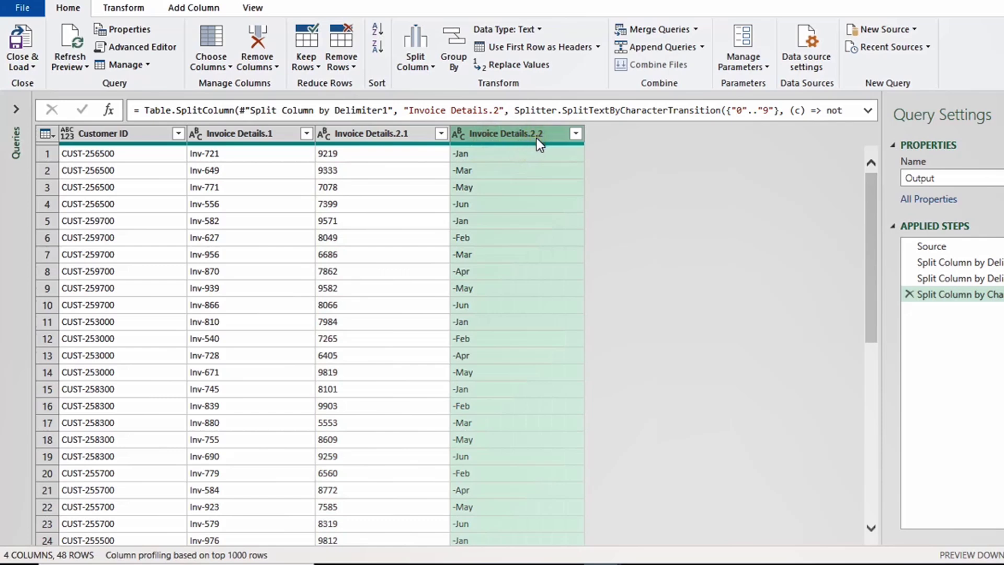
click(415, 57)
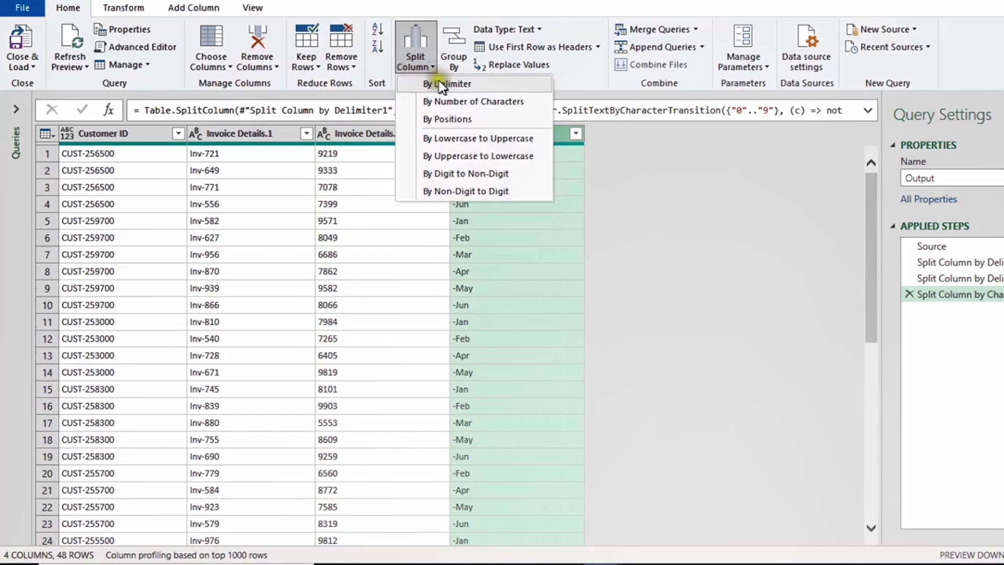
key(Escape)
click(478, 107)
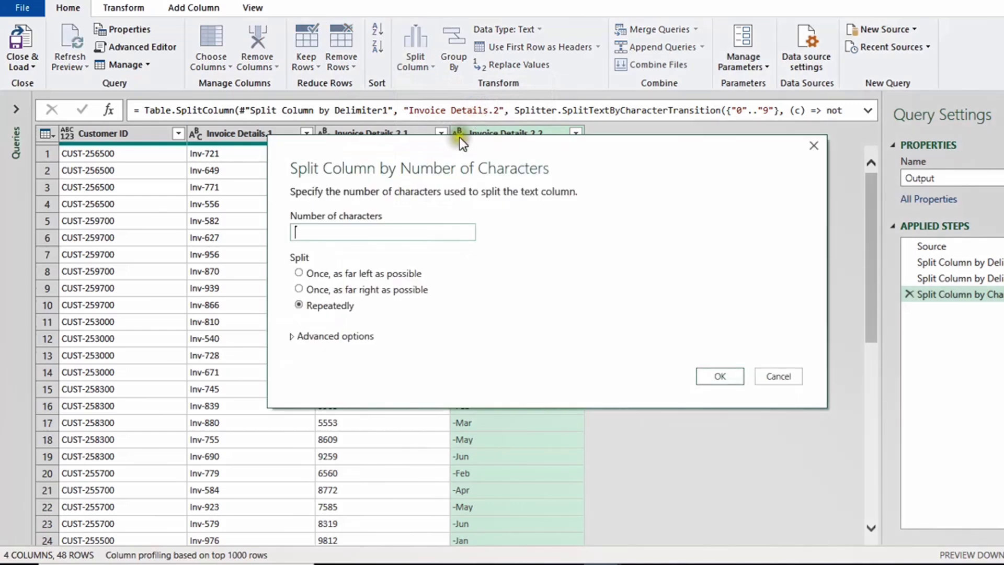
drag(436, 140, 460, 191)
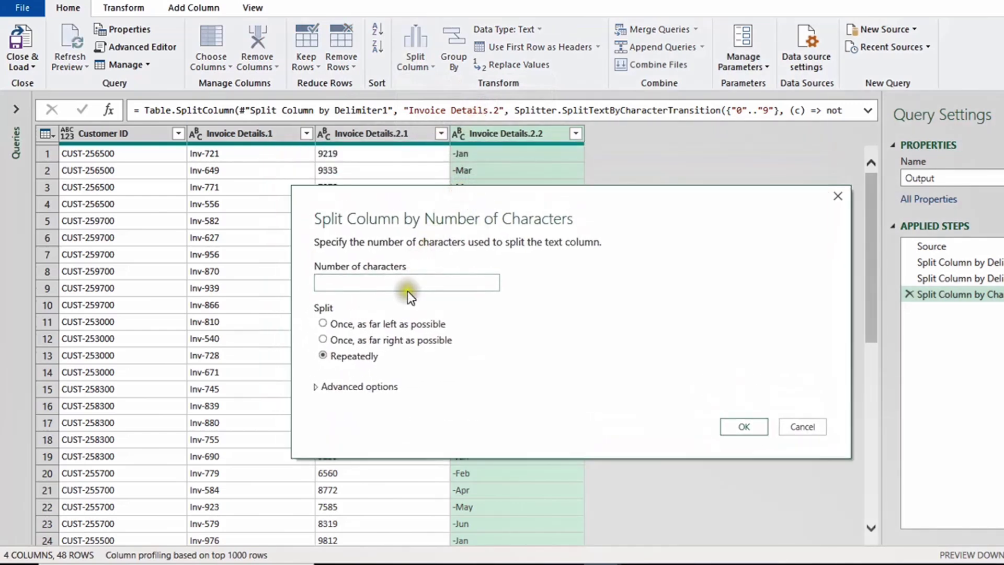
click(353, 287)
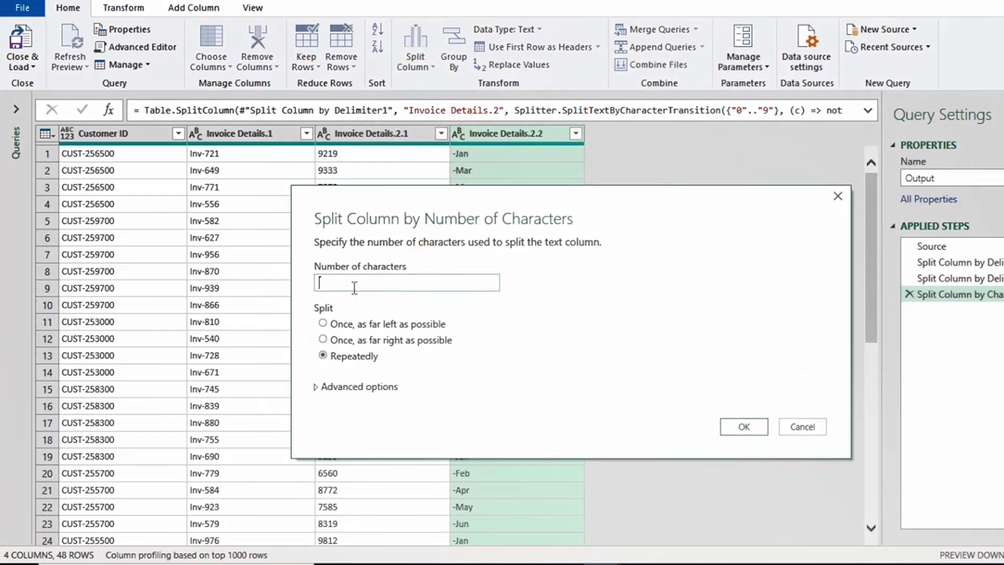
text(1)
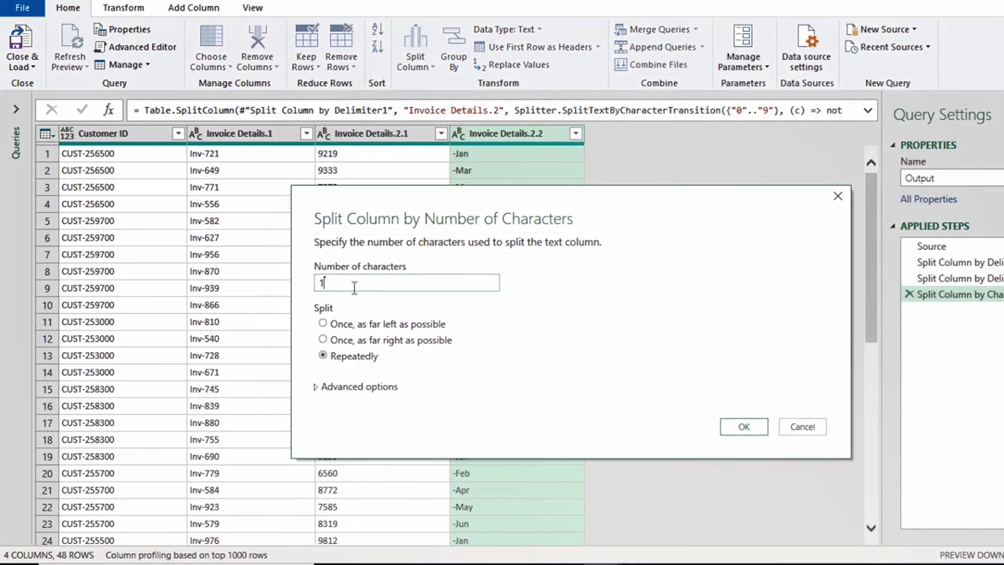
click(361, 325)
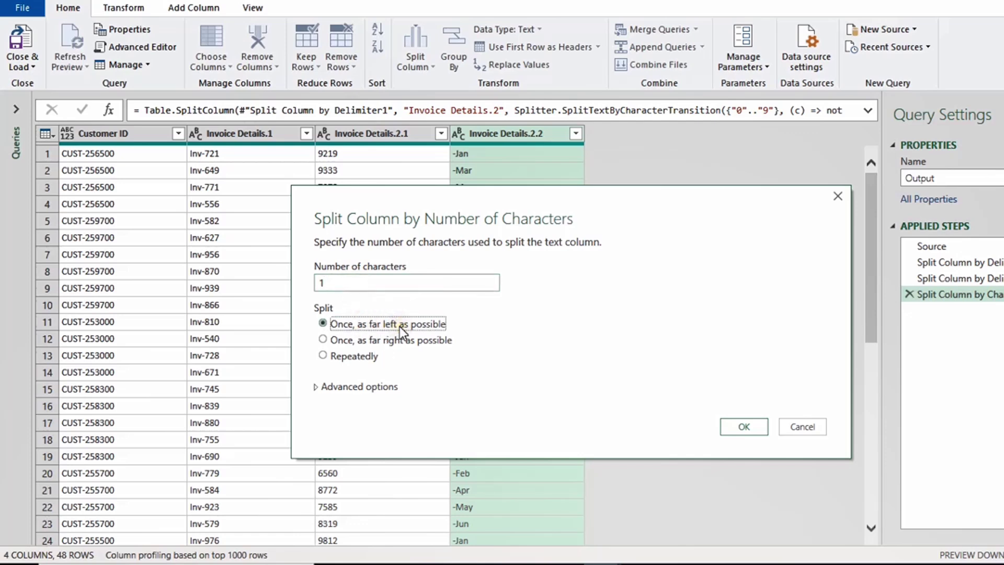
click(742, 427)
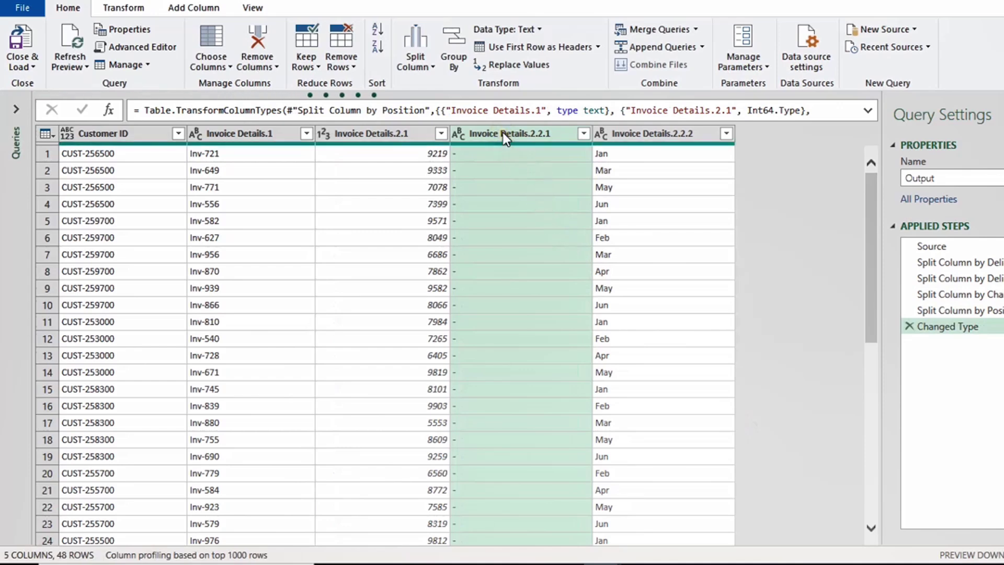
right_click(504, 136)
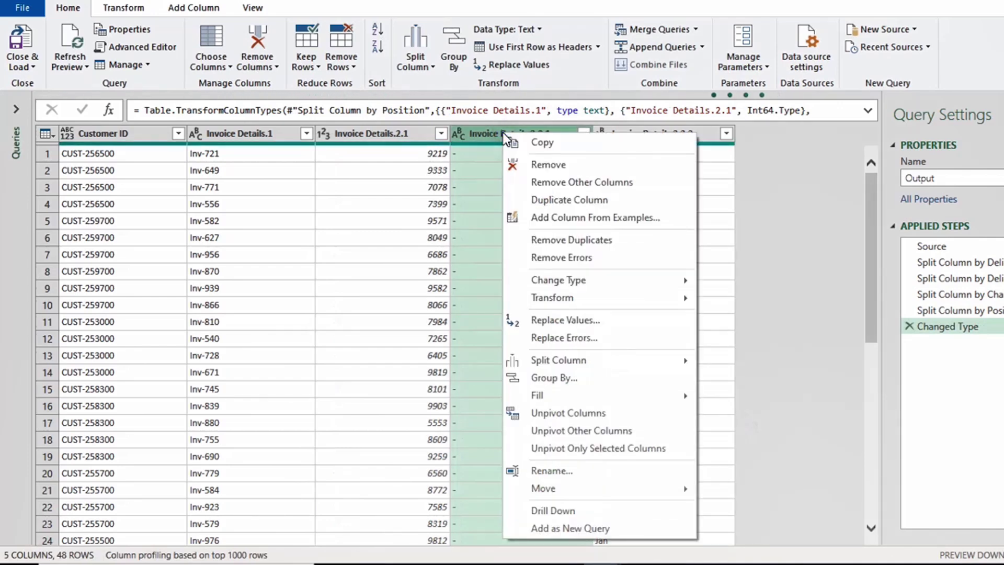
click(547, 169)
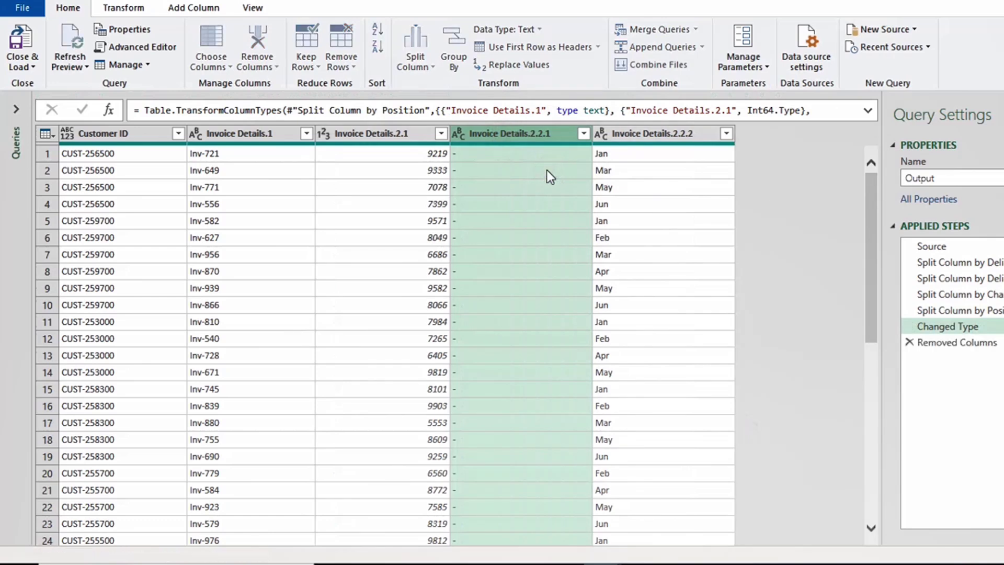
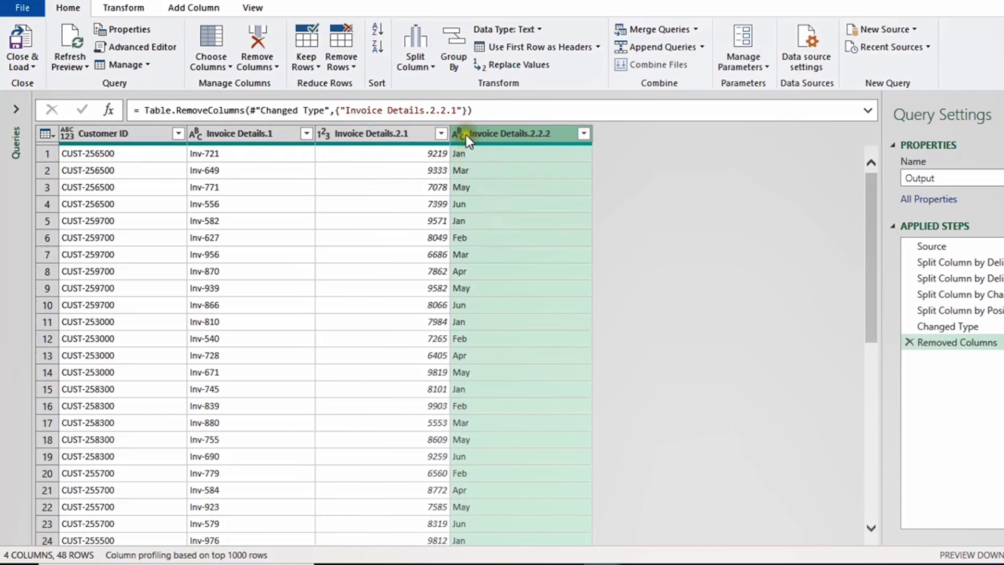
Change the data type of Invoice Details.2.1 to Decimal Number and of Customer ID to Text
click(326, 134)
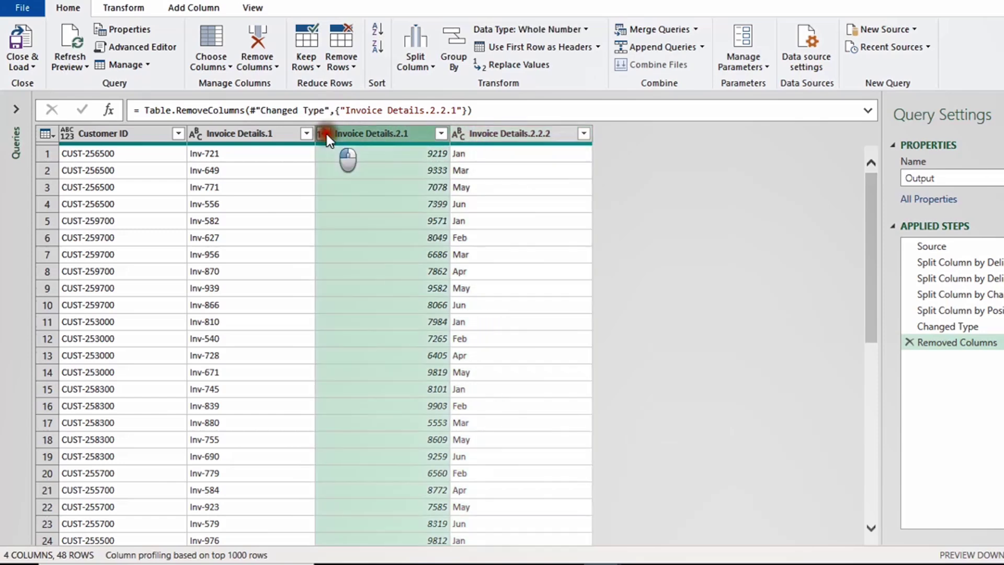
click(346, 152)
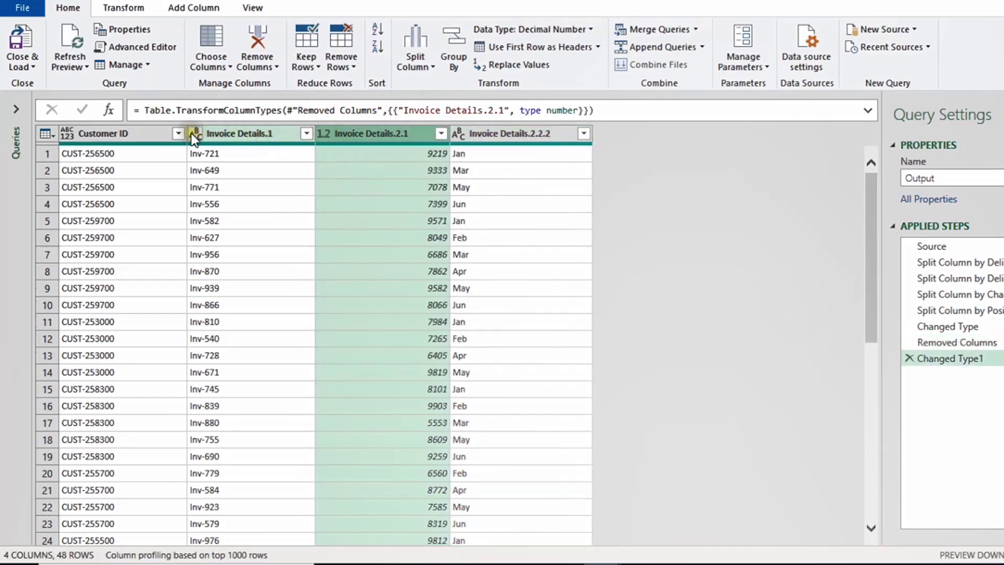
click(70, 130)
click(123, 324)
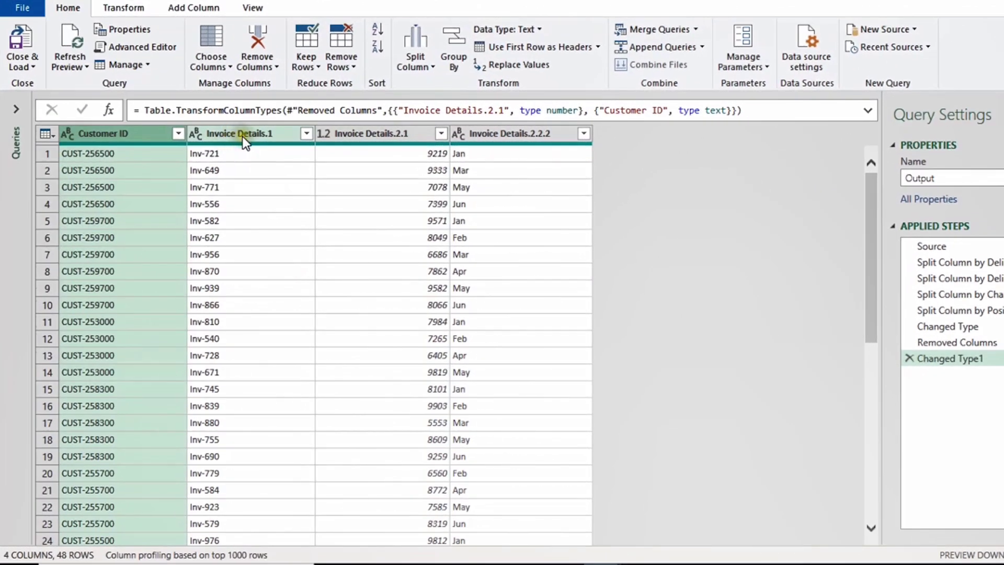
Rename the columns Invoice Details.1, Invoice Details.2.1 and Invoice Details.2.2.2 as Invoice Number, Amount and Month
double_click(247, 136)
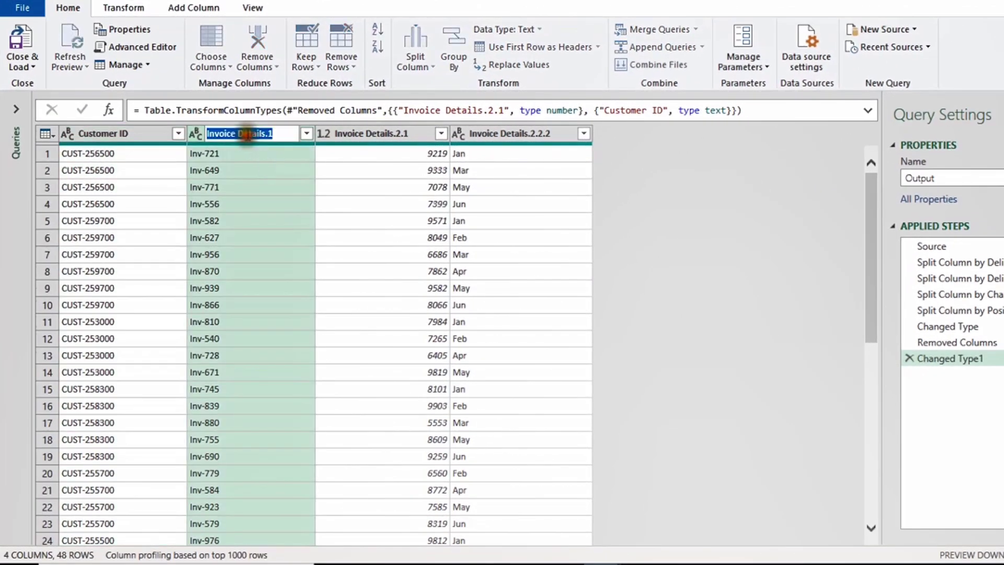
click(281, 133)
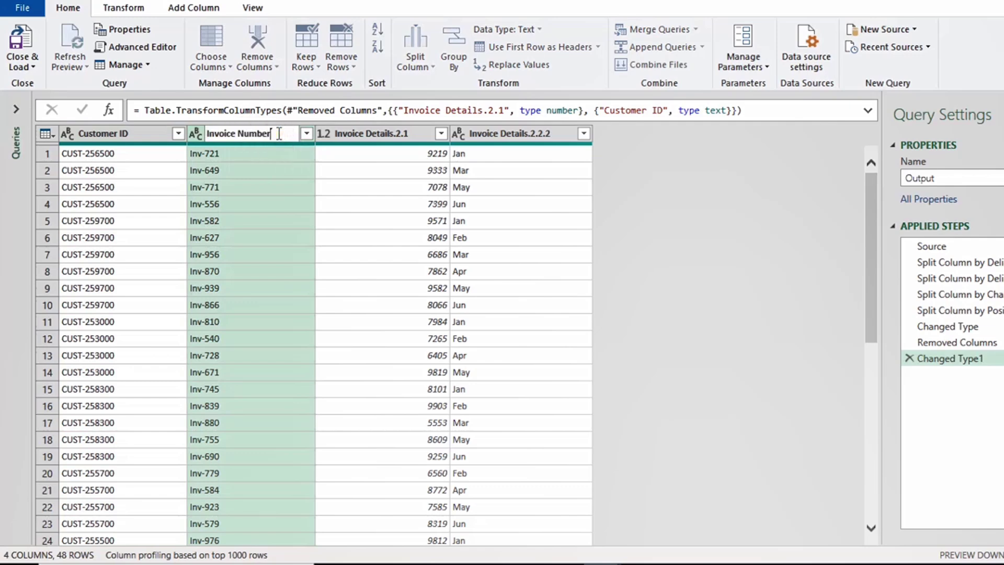
key(Return)
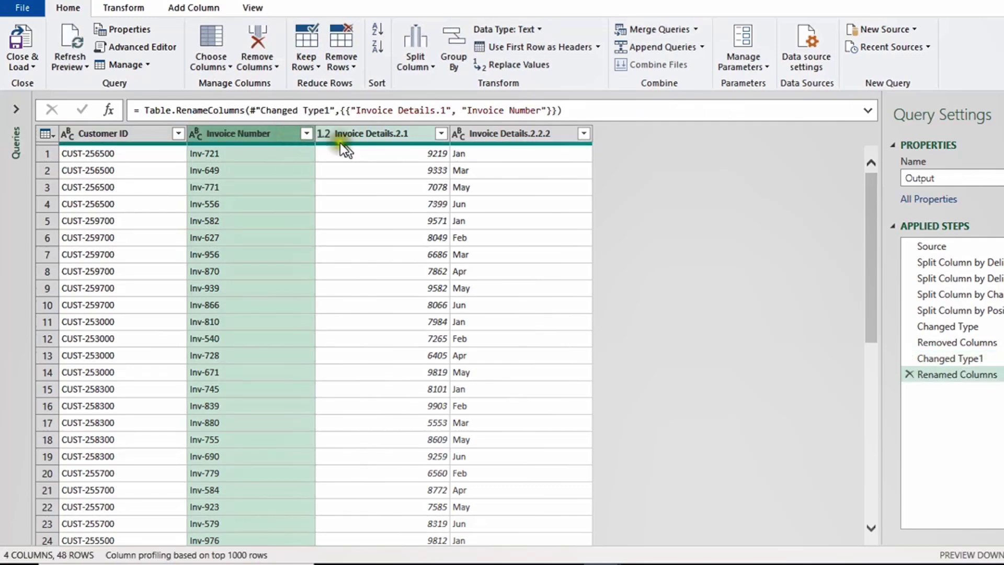
double_click(371, 134)
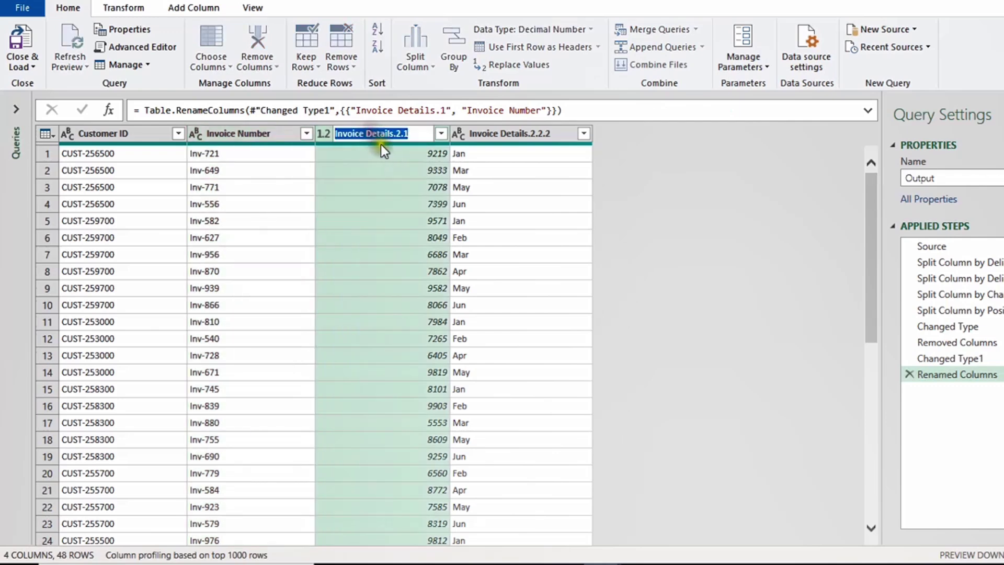
text(Amount)
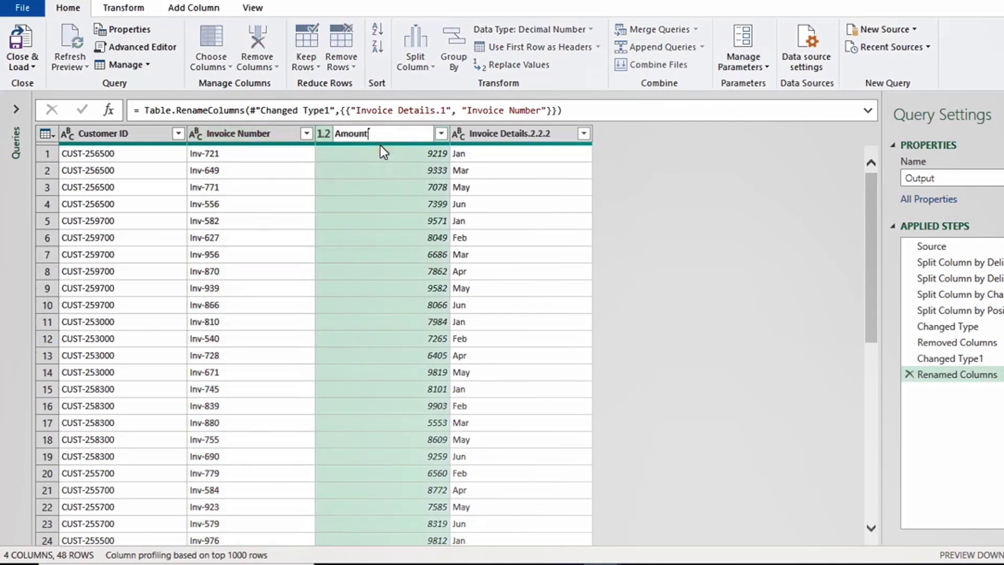
key(Return)
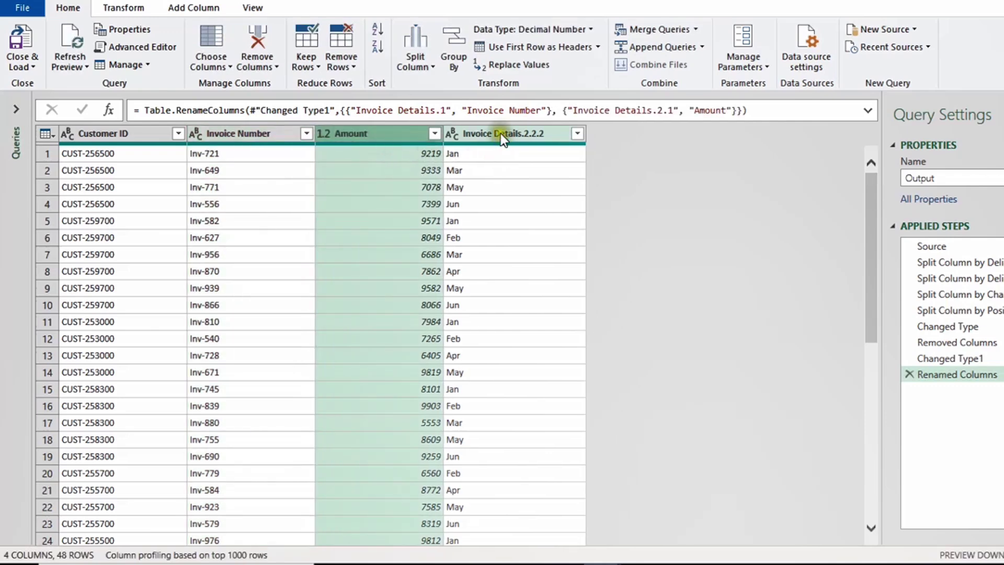
double_click(500, 133)
text(Mo)
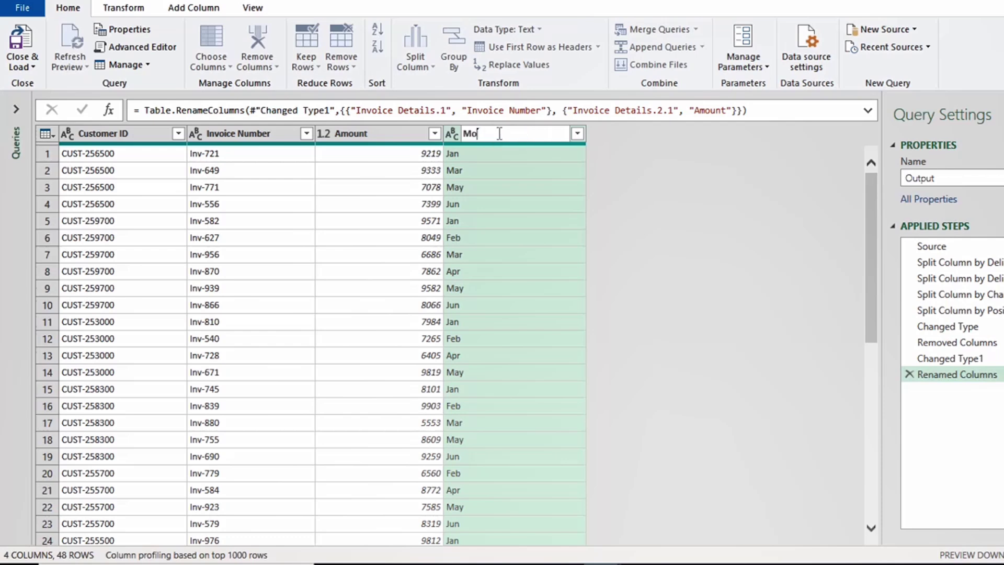
key(Escape)
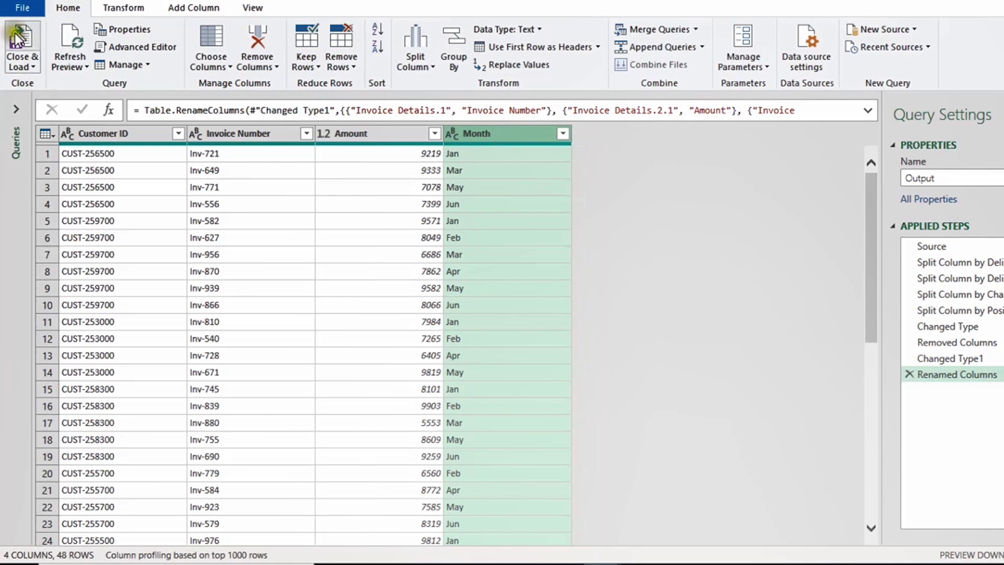
Close the query editor and load the query as a table to cell A1 of the existing OutPut worksheet
click(29, 66)
click(47, 104)
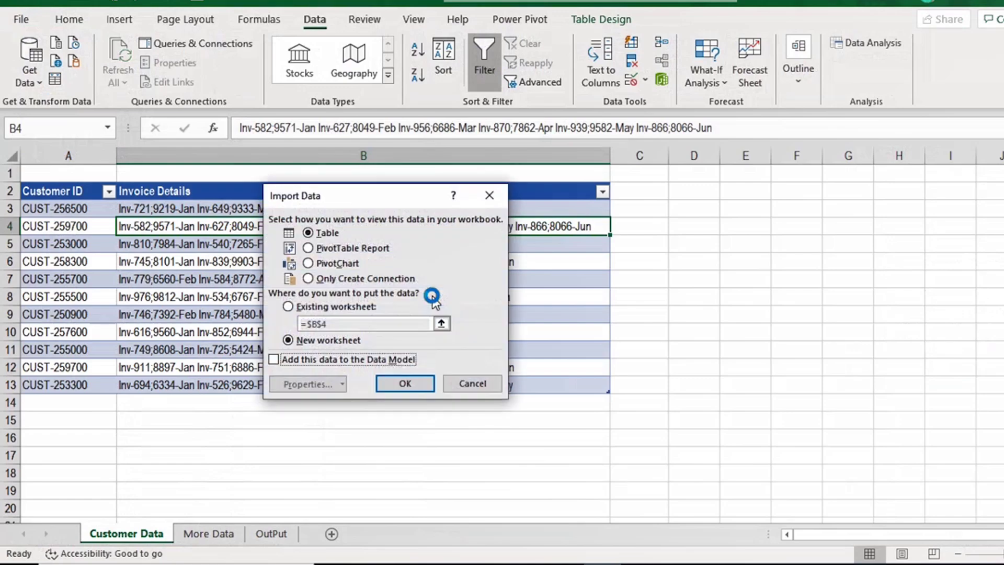
drag(391, 194, 464, 186)
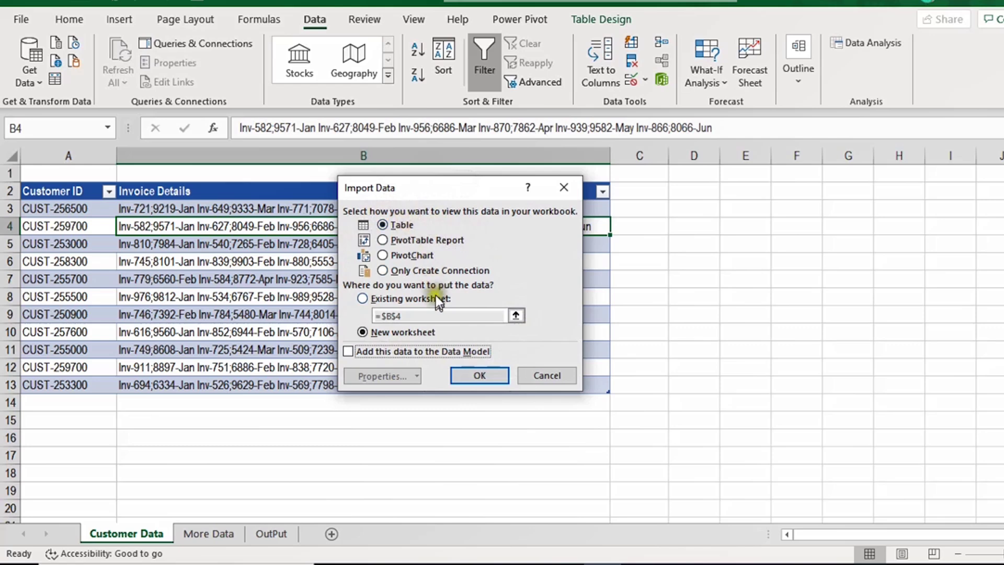
click(363, 298)
click(516, 316)
click(280, 534)
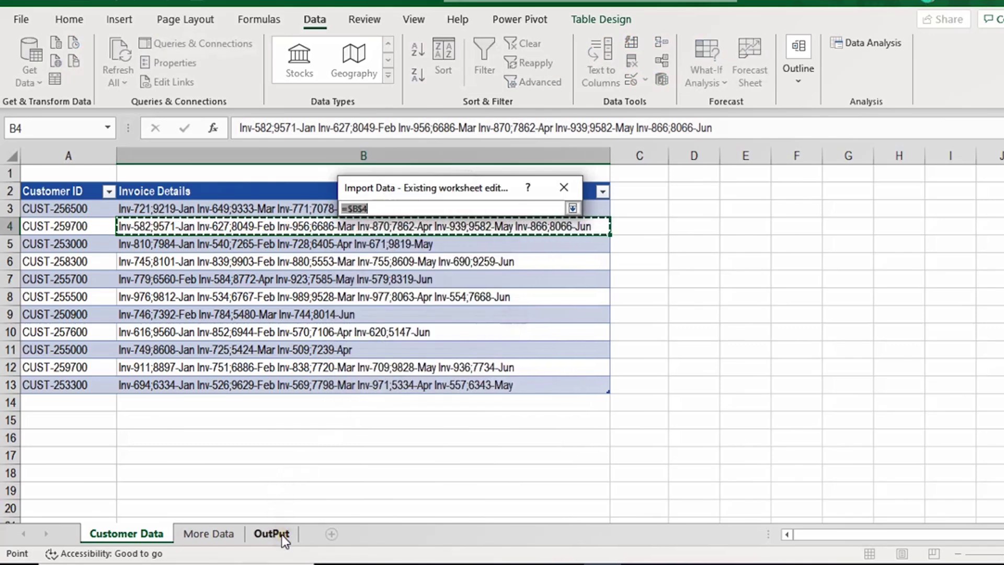
click(62, 174)
click(571, 208)
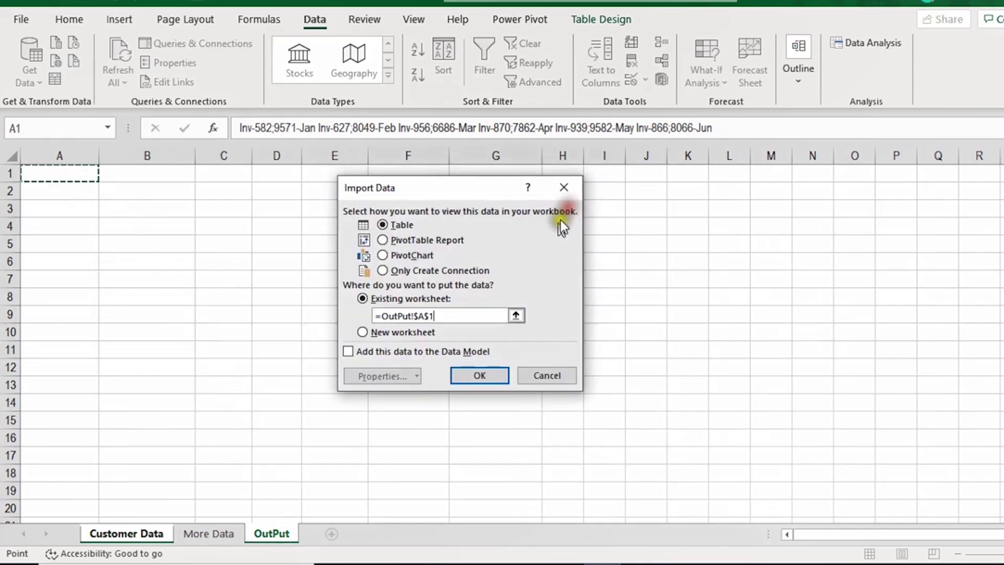
click(494, 374)
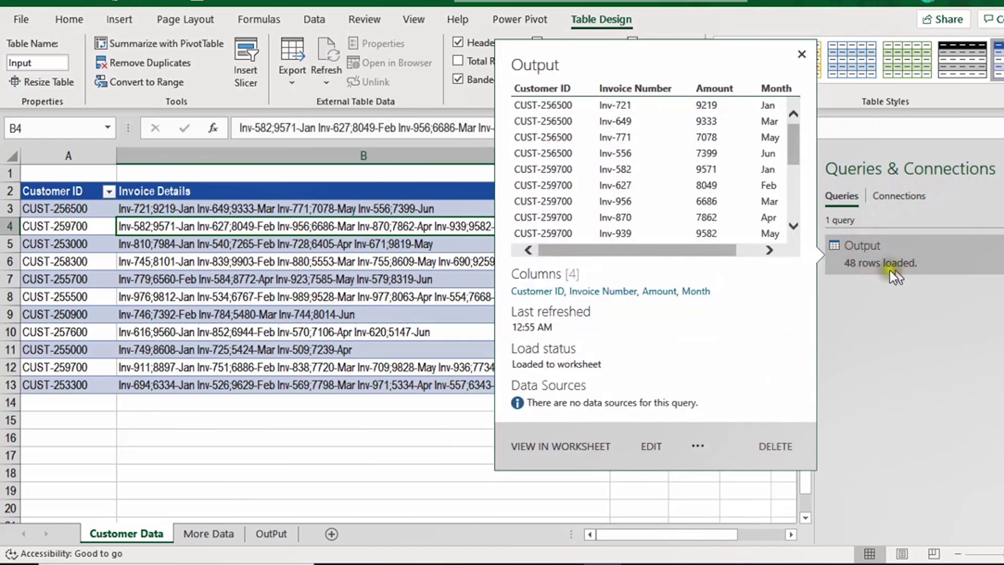
Insert a PivotTable based on the Output table at cell F2 of the OutPut sheet
click(272, 533)
click(132, 208)
scroll(148, 230, down, 1)
scroll(148, 230, down, 6)
scroll(146, 225, up, 6)
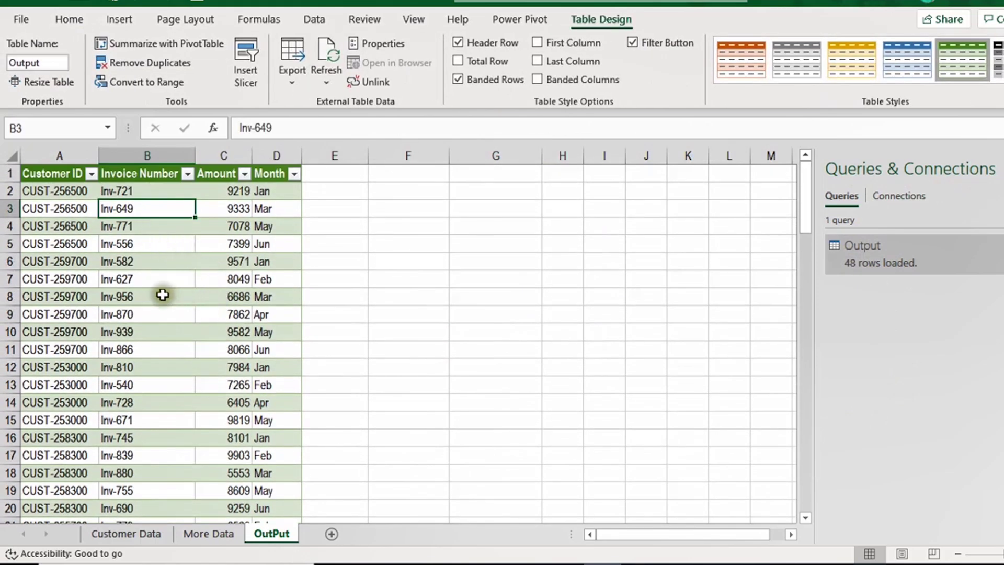
click(164, 295)
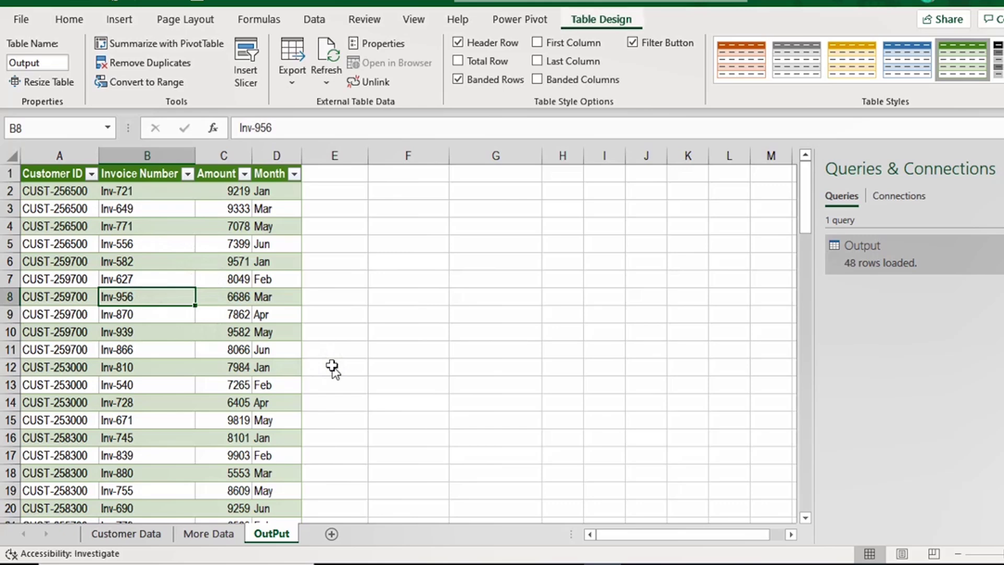
key(alt+n)
key(v)
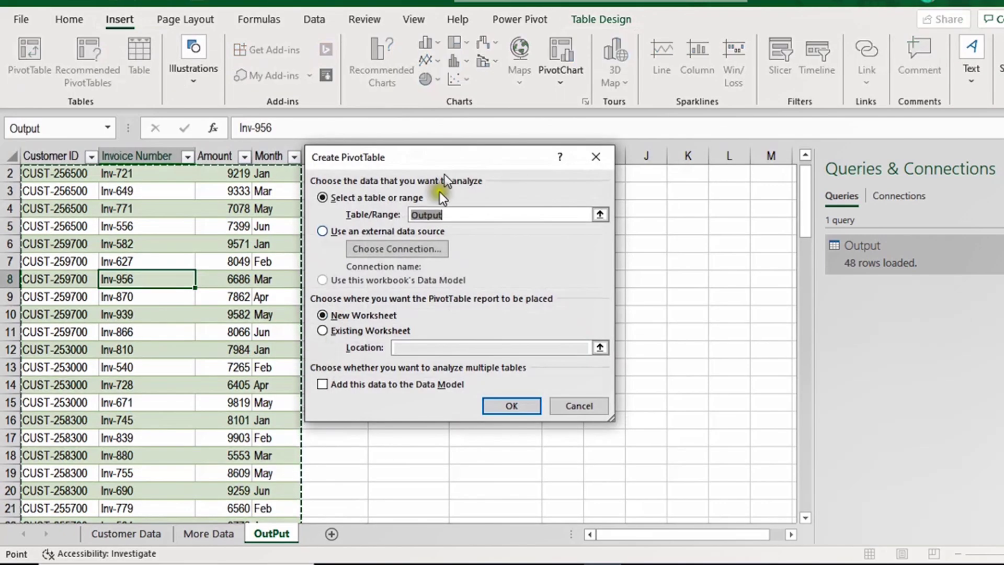
drag(446, 152, 651, 179)
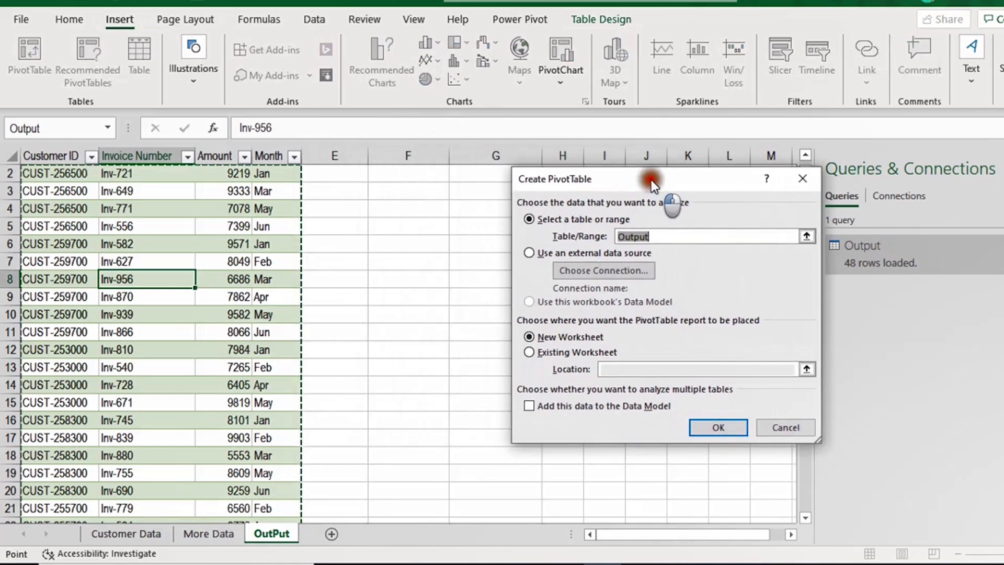
click(572, 352)
scroll(441, 223, up, 1)
click(421, 193)
click(716, 428)
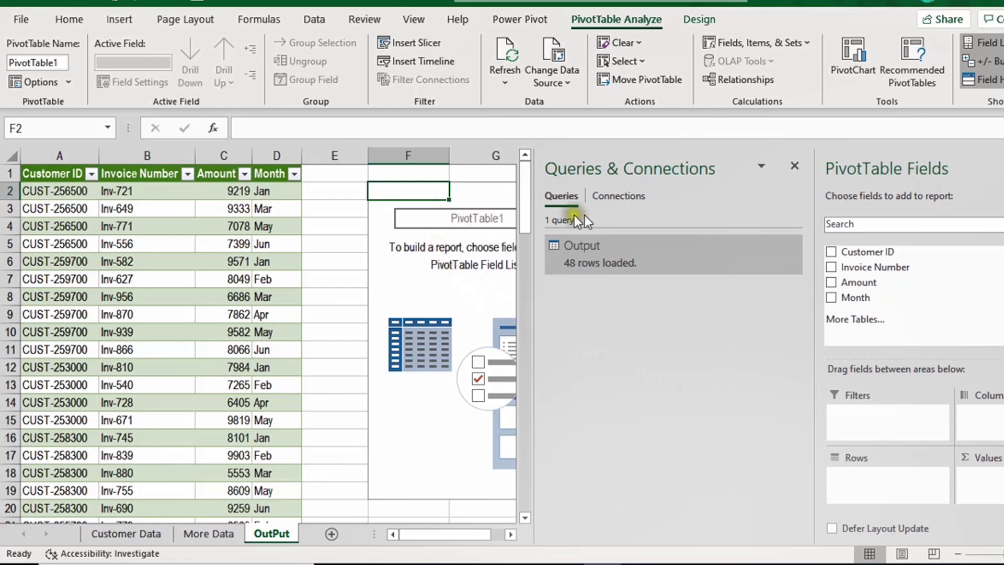
Hide the queries list and rename the PivotTable as "invoice report"
click(794, 167)
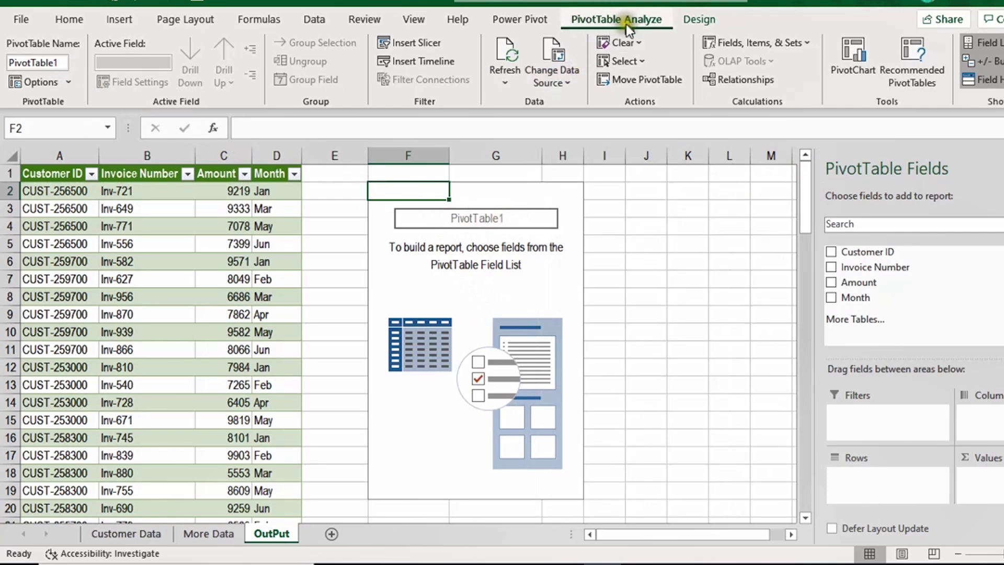
click(58, 62)
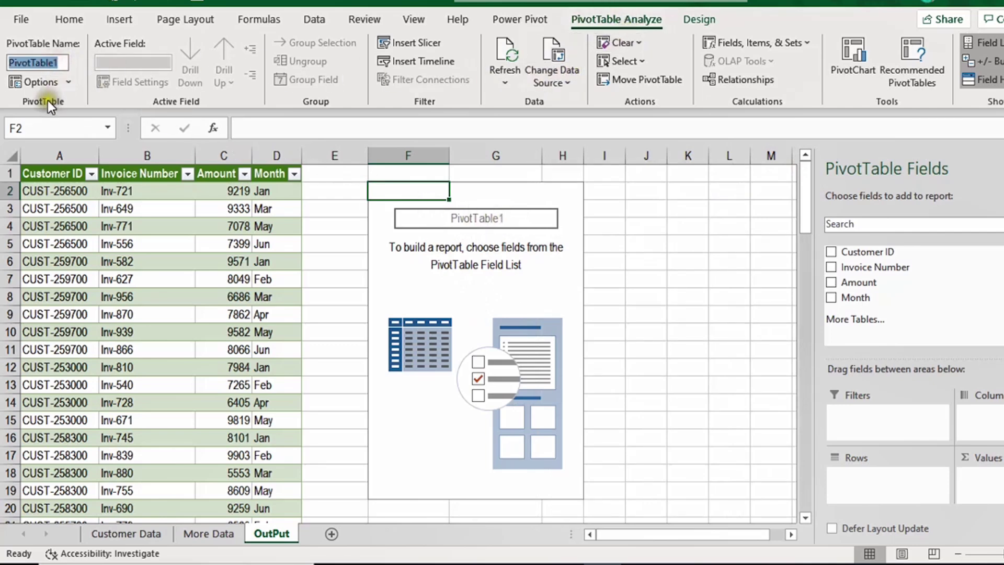
text(invo)
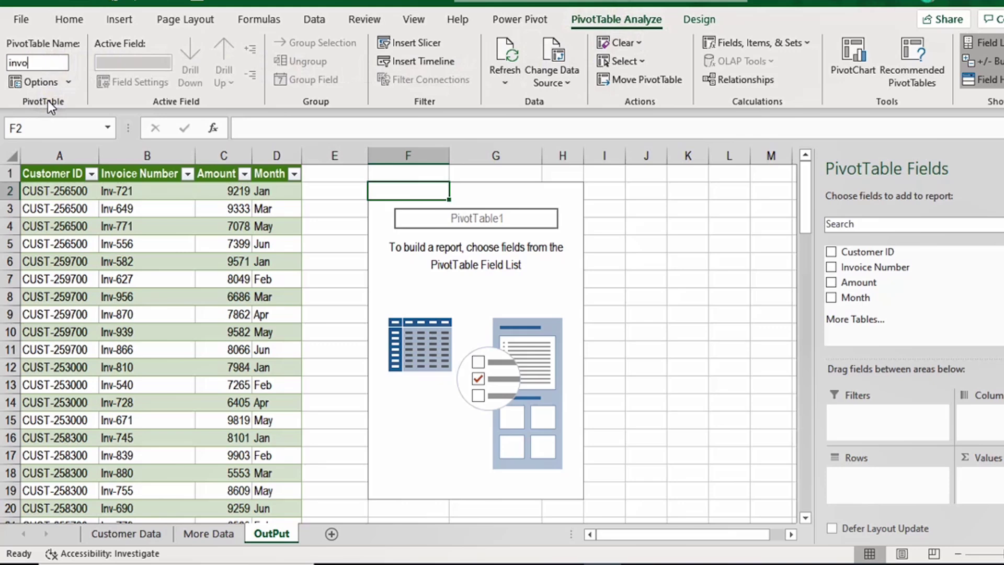
text(ice report)
key(Return)
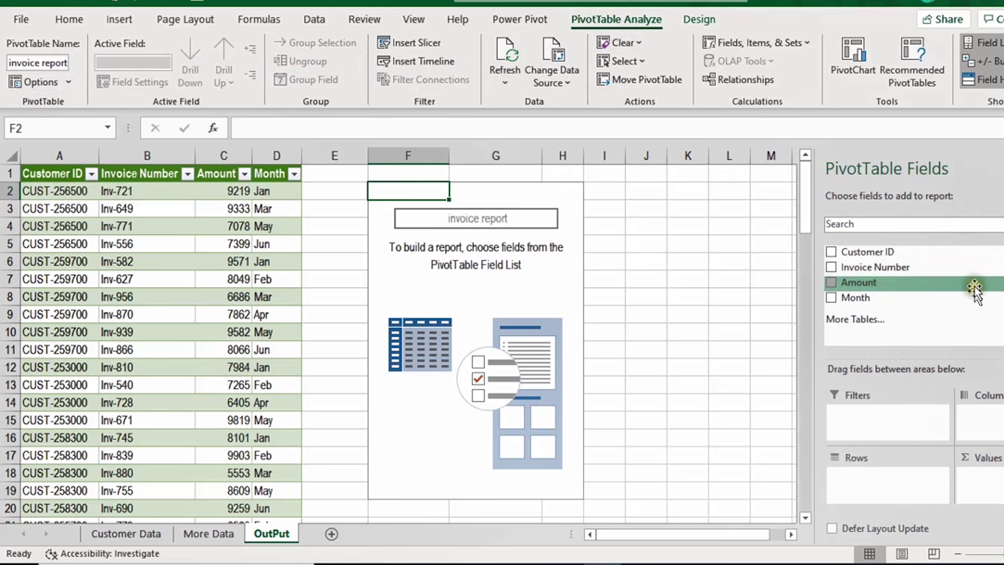
Add Amount to the PivotTable values and format the sum as Currency with the $ symbol and 0 decimal places
click(947, 283)
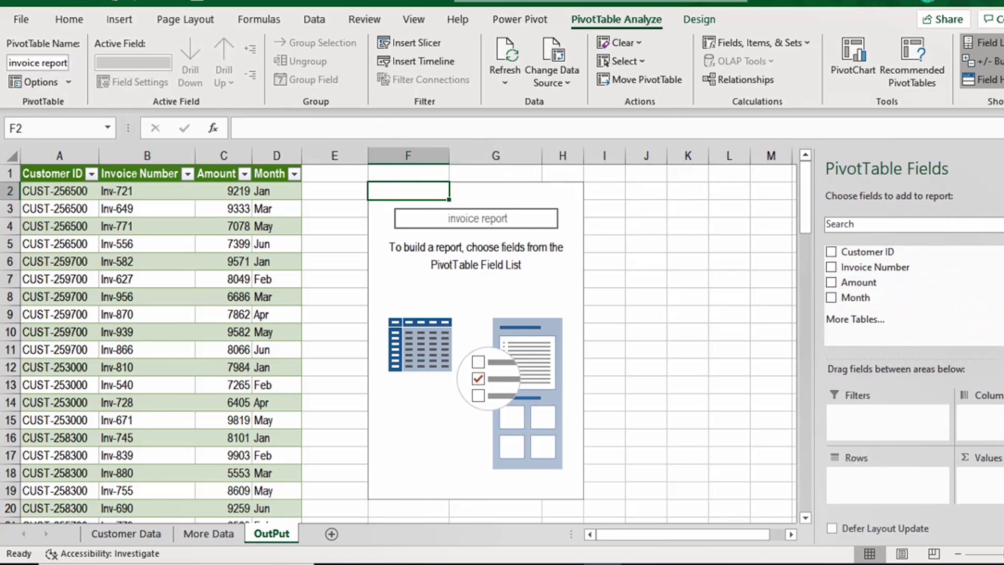
click(418, 208)
right_click(415, 207)
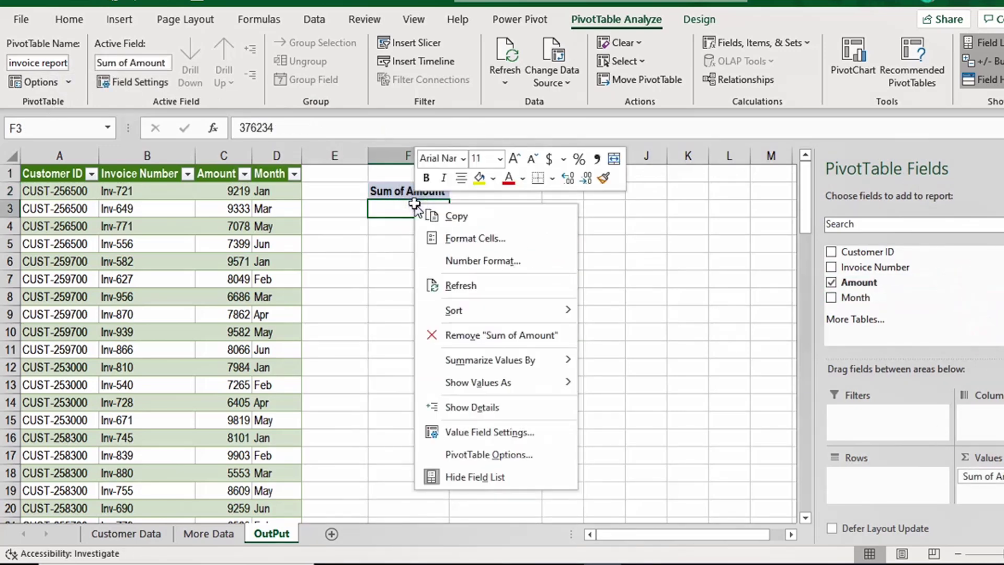
click(473, 262)
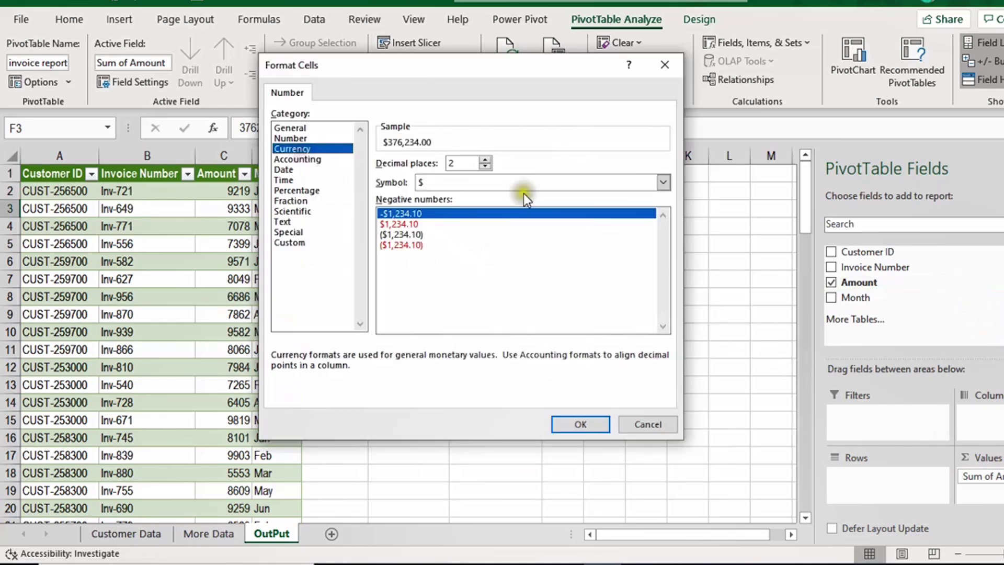
click(485, 166)
click(485, 167)
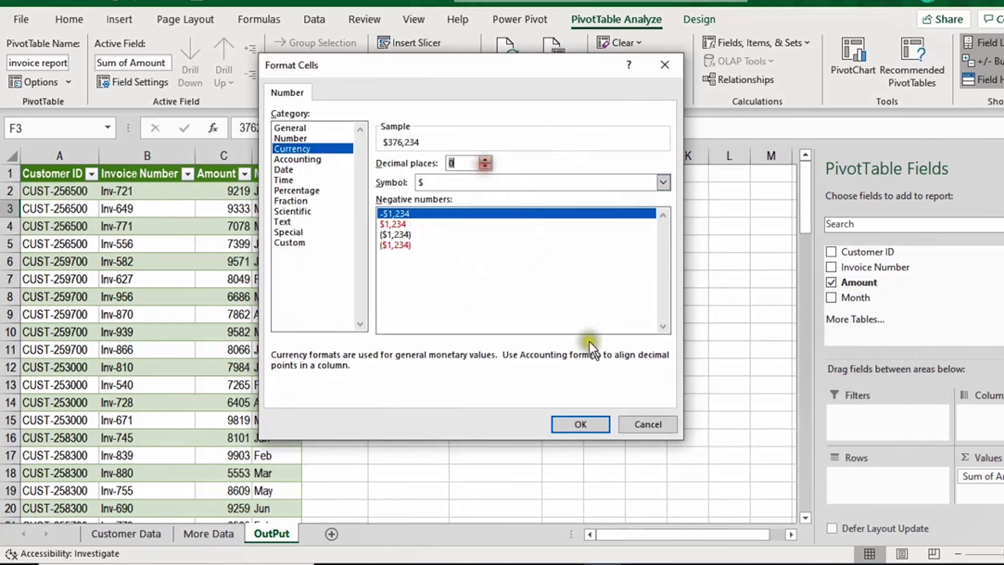
click(580, 423)
Place Month in the PivotTable columns and Customer ID followed by Invoice Number in the rows, and check the report
drag(857, 297, 978, 413)
drag(862, 251, 915, 478)
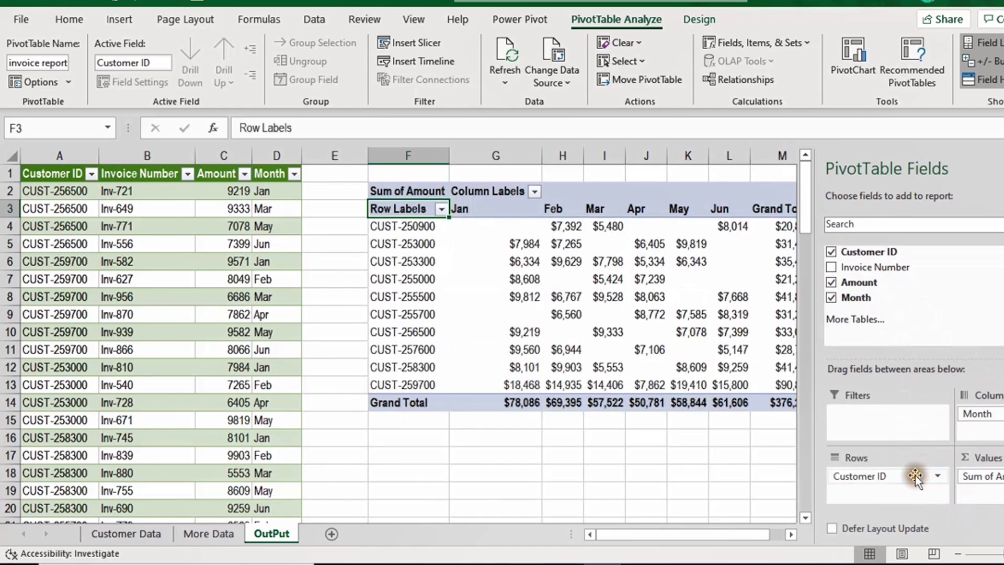
drag(907, 267, 923, 495)
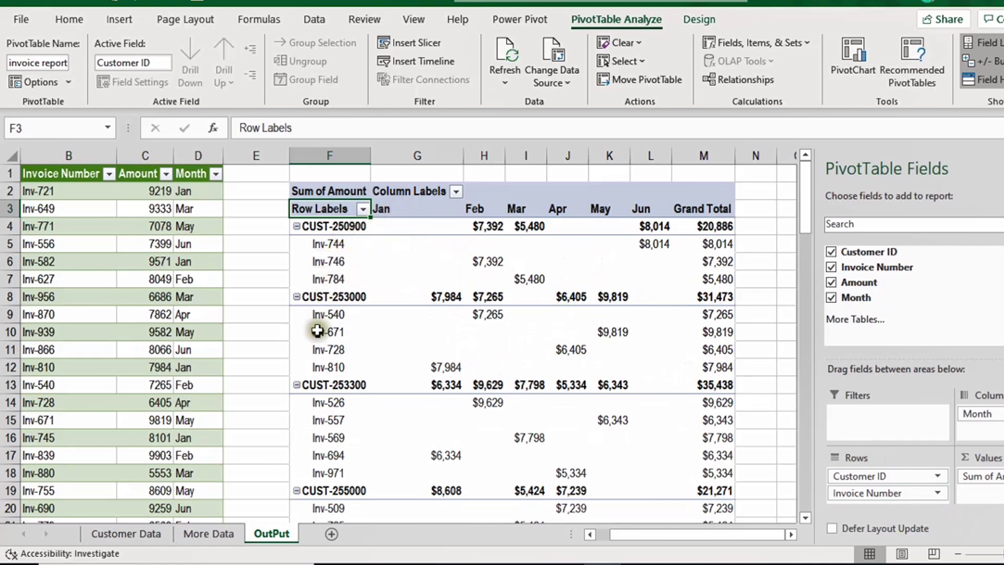
scroll(349, 358, down, 4)
scroll(349, 358, down, 7)
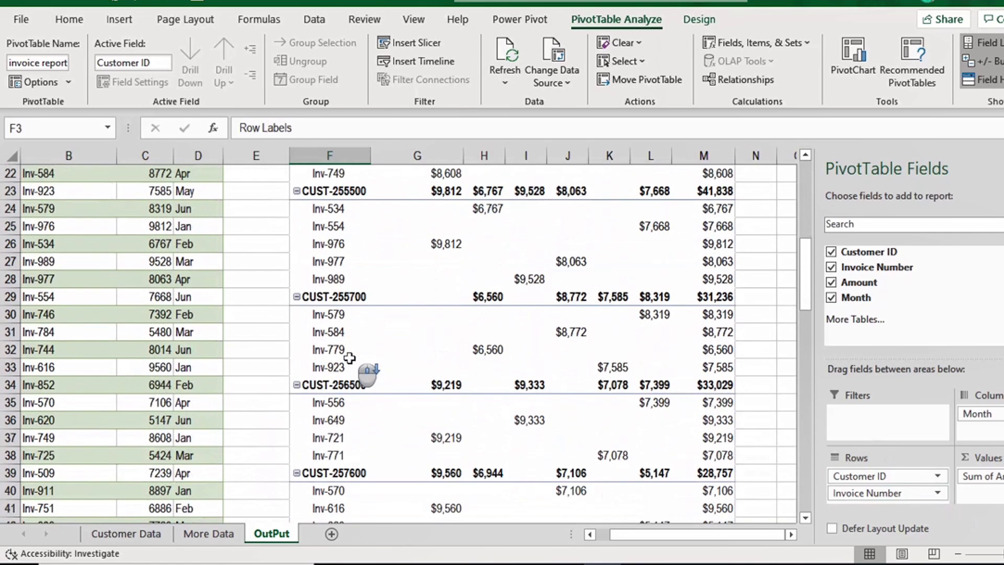
scroll(349, 358, up, 11)
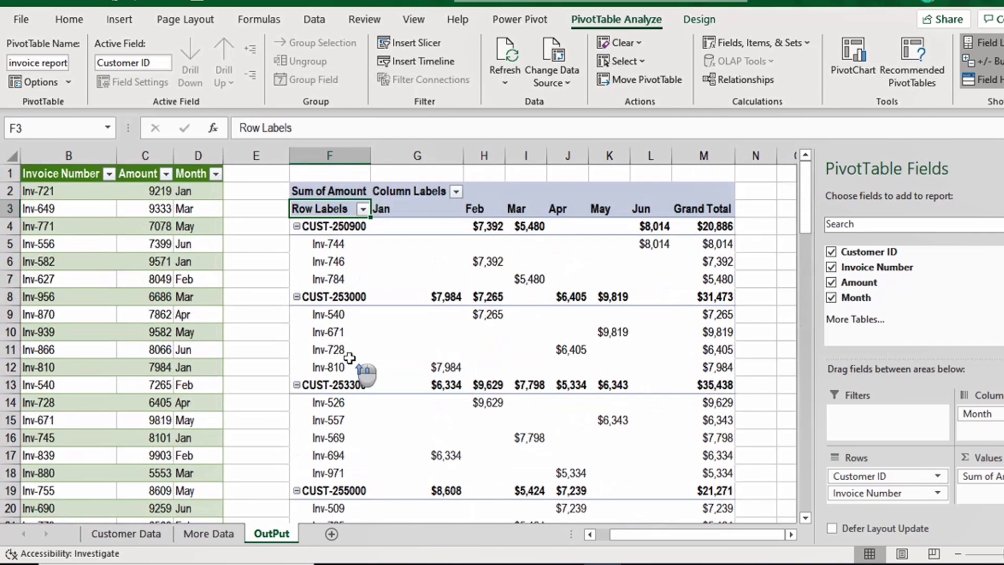
click(387, 260)
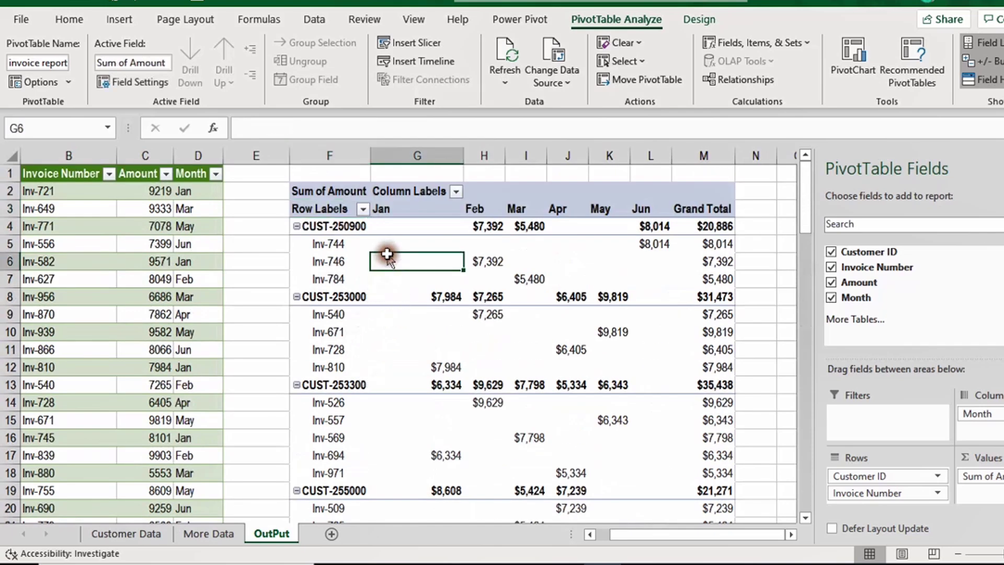
Copy the customer IDs and invoice details in A1:B11 of the More Data sheet
click(153, 535)
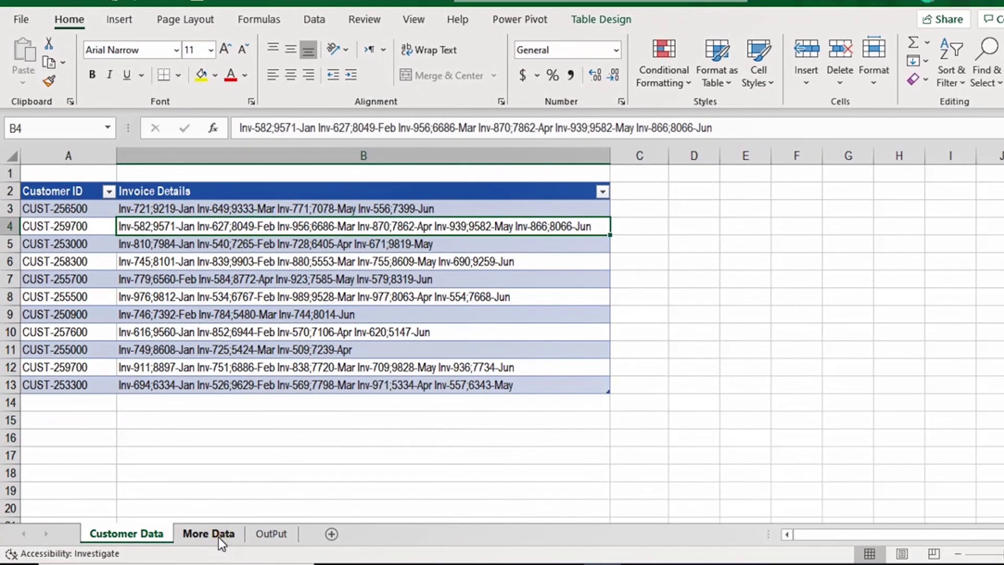
click(218, 536)
click(309, 226)
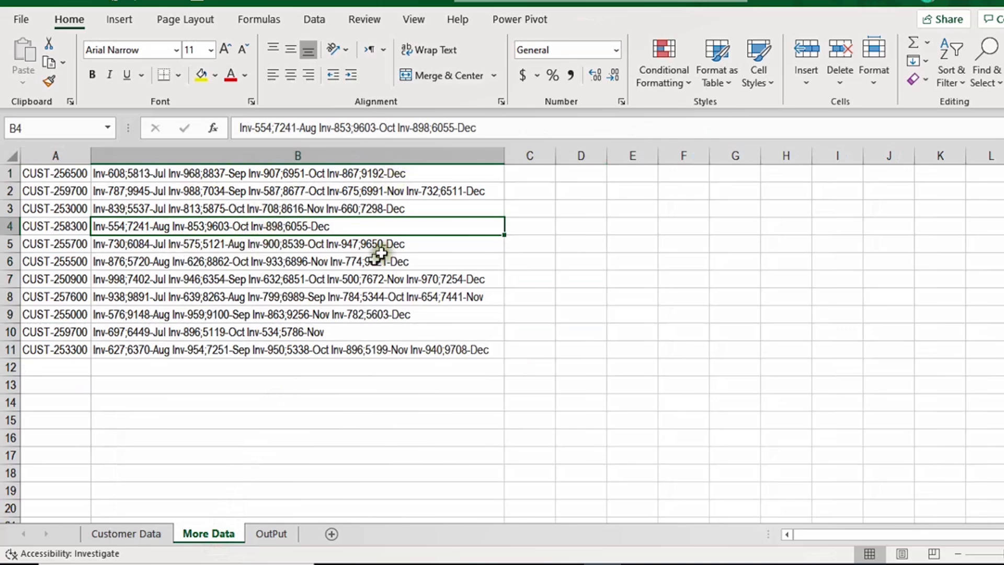
drag(72, 173, 337, 348)
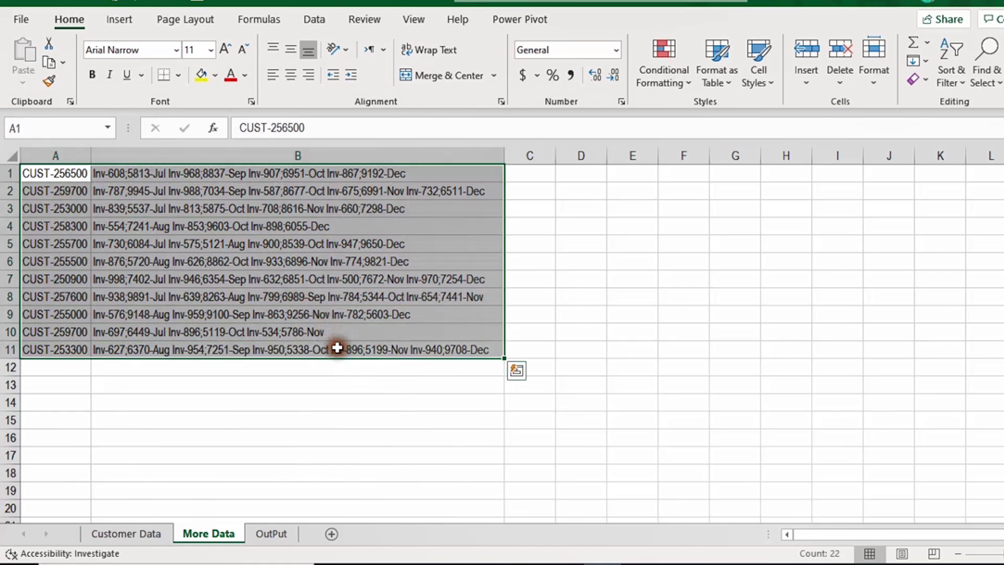
key(ctrl+c)
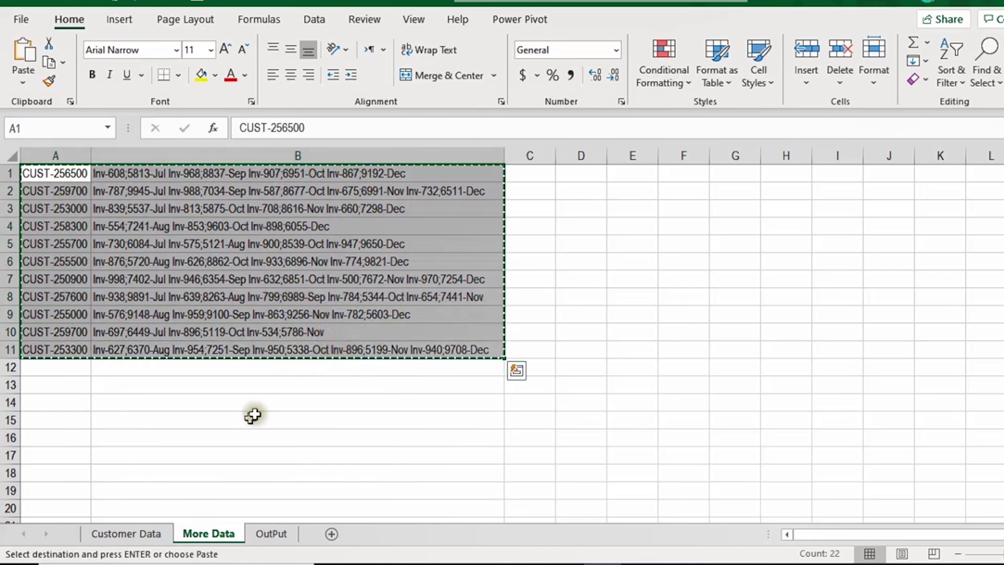
Paste the copied rows directly below the Customer Data table, starting at cell A14, and review the extended table
click(128, 533)
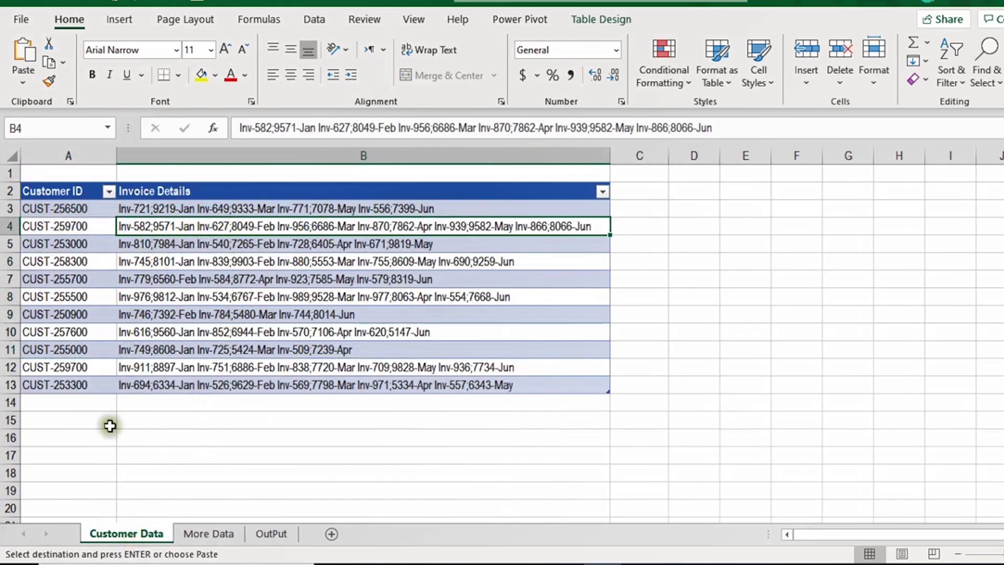
click(60, 408)
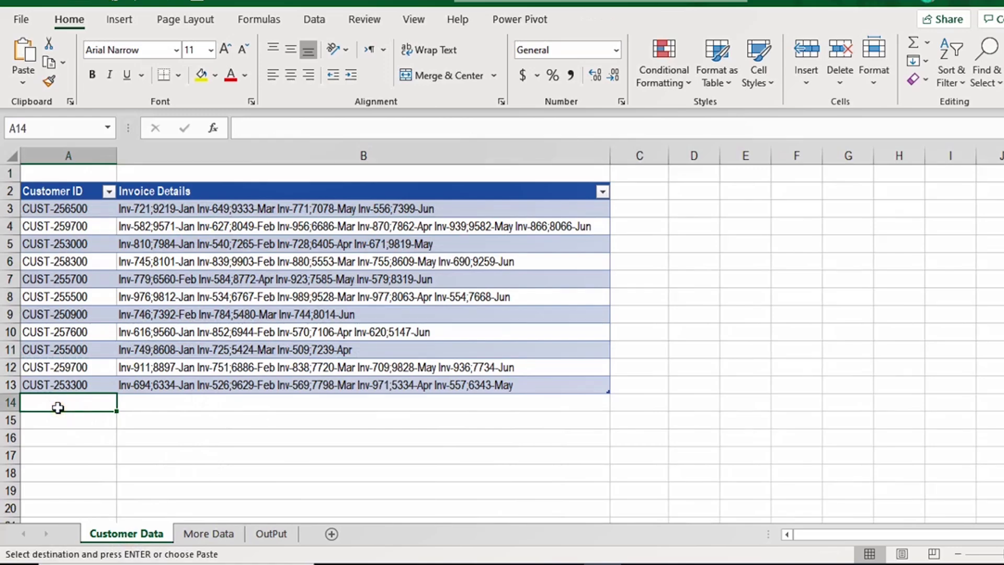
key(ctrl+v)
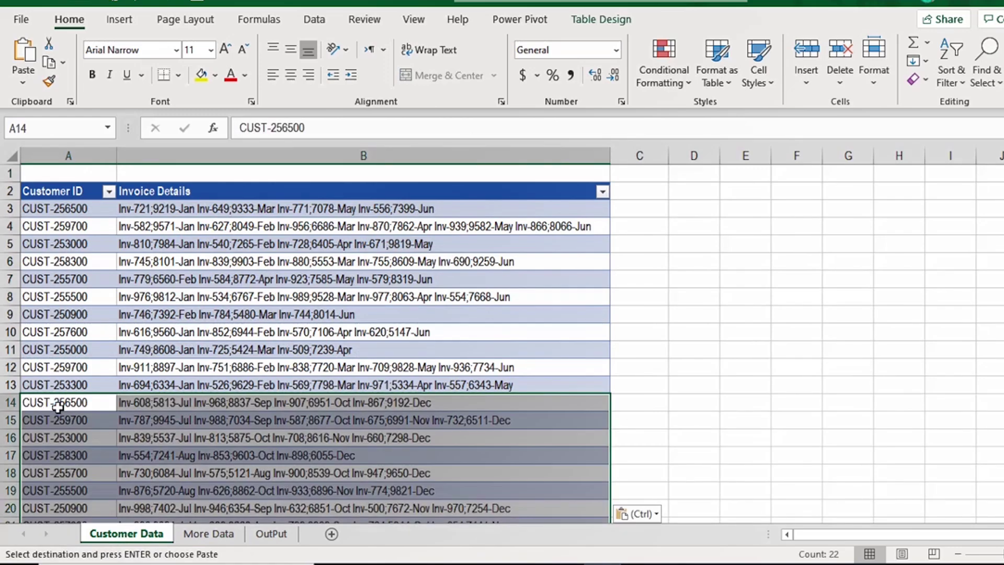
click(186, 260)
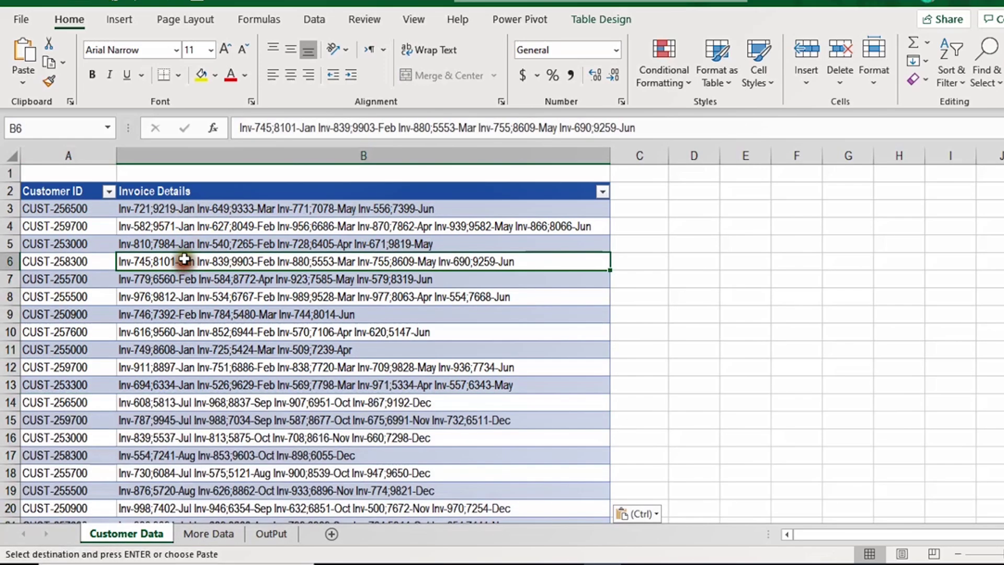
scroll(186, 258, down, 2)
scroll(187, 259, up, 2)
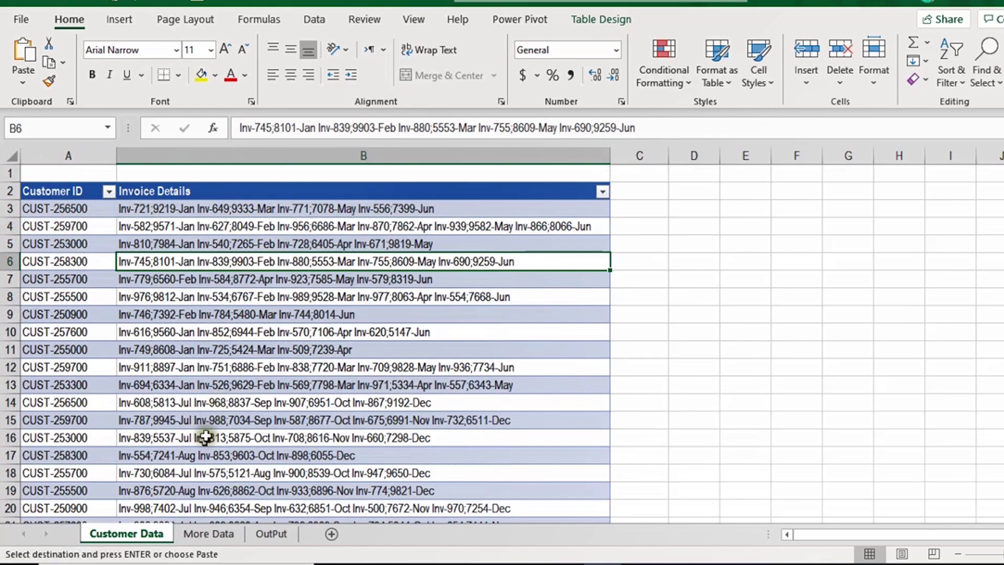
Refresh the query output table on the OutPut sheet, checking the available Month filter values before and after
click(257, 536)
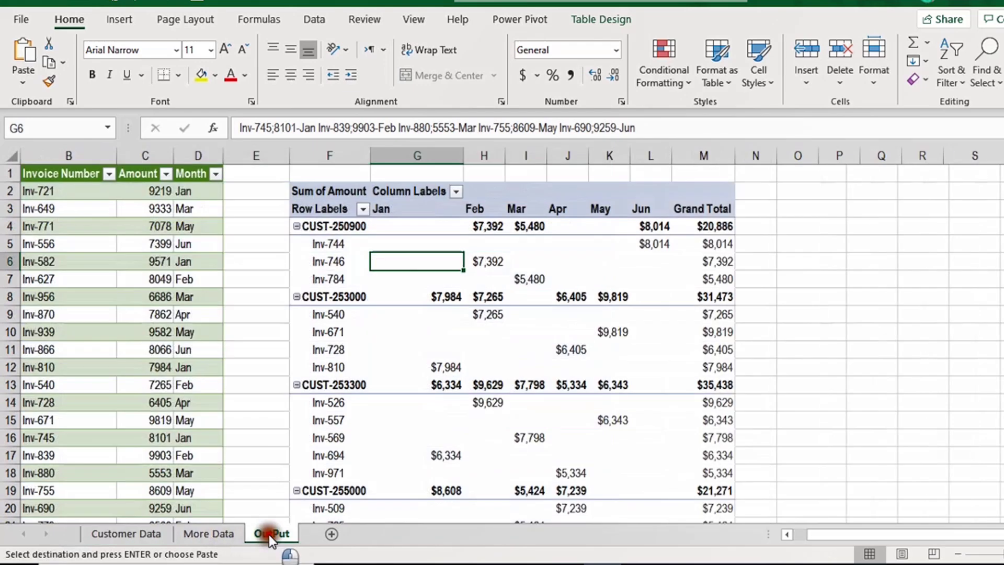
click(174, 283)
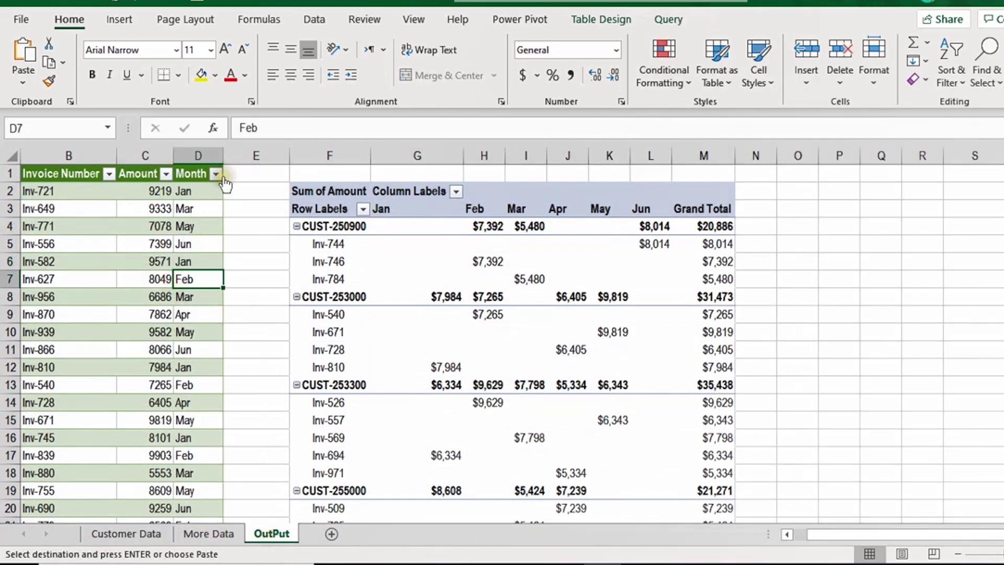
click(215, 174)
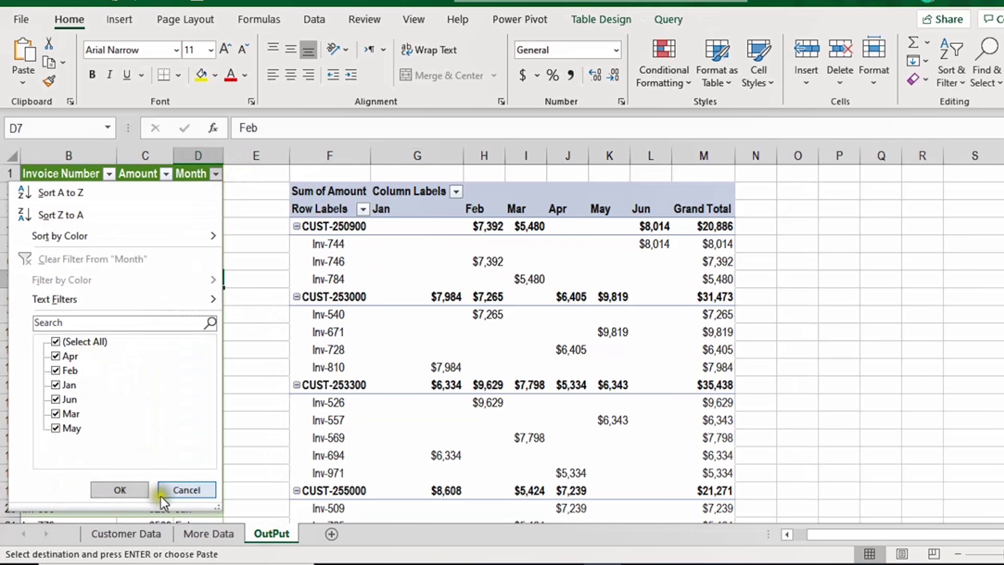
click(180, 489)
click(147, 259)
right_click(151, 259)
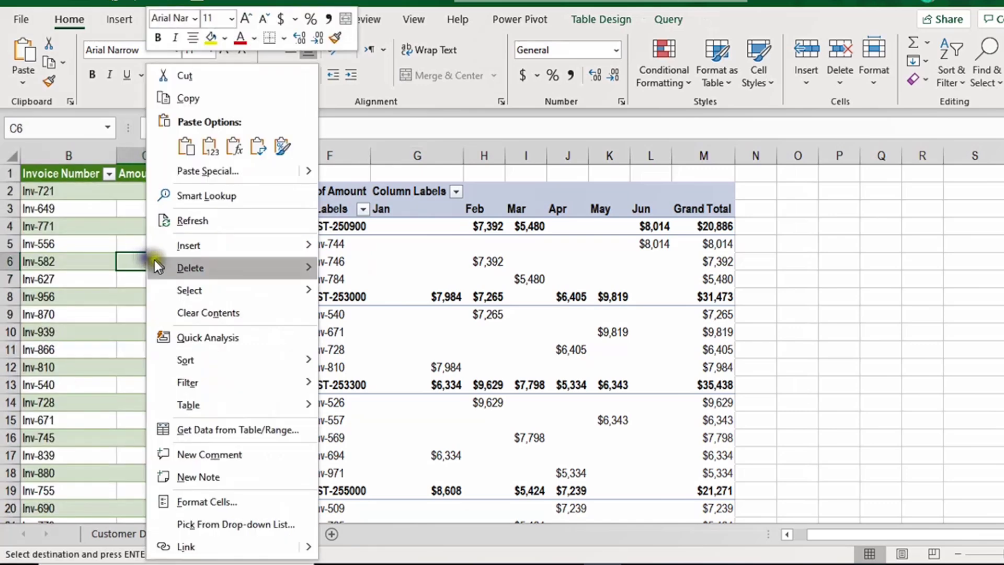
click(210, 221)
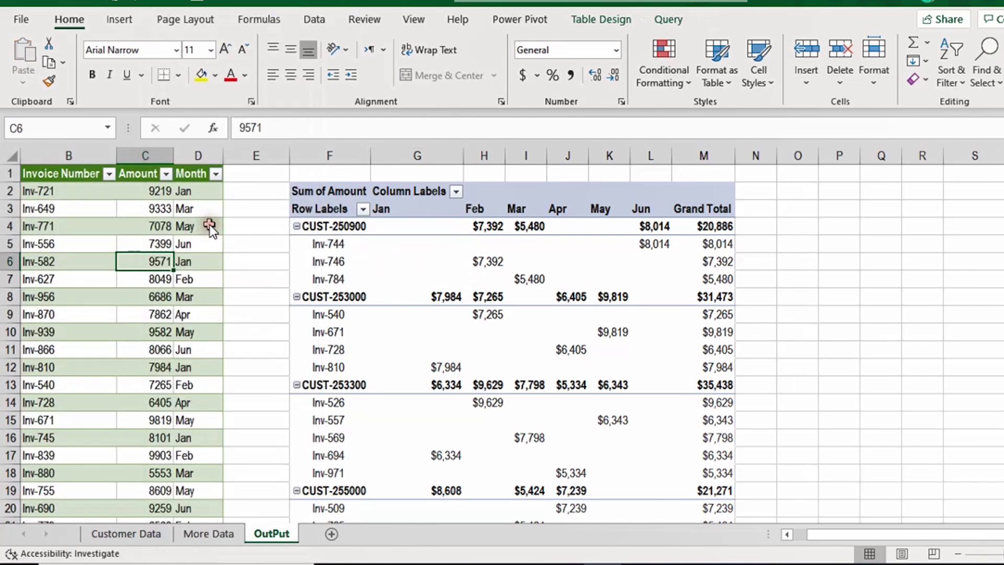
click(214, 174)
drag(207, 366, 247, 366)
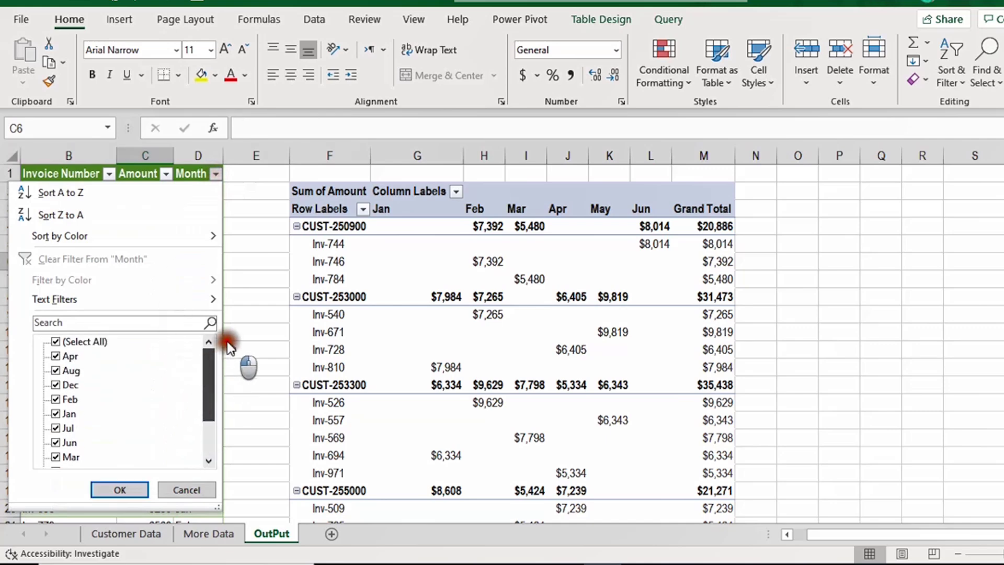
Refresh the invoice PivotTable and check its month columns across to the Grand Total
click(474, 227)
click(484, 263)
right_click(486, 262)
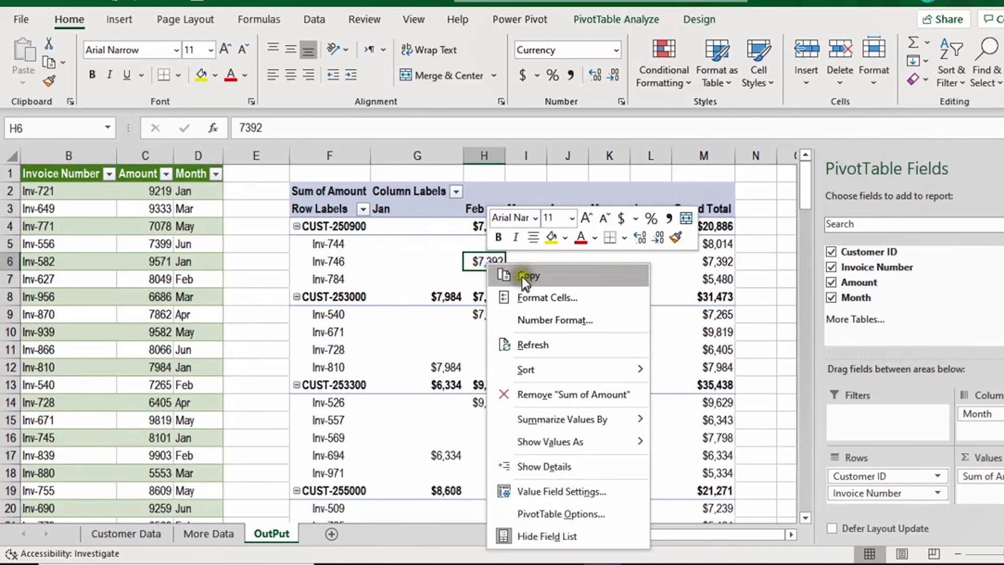
click(533, 318)
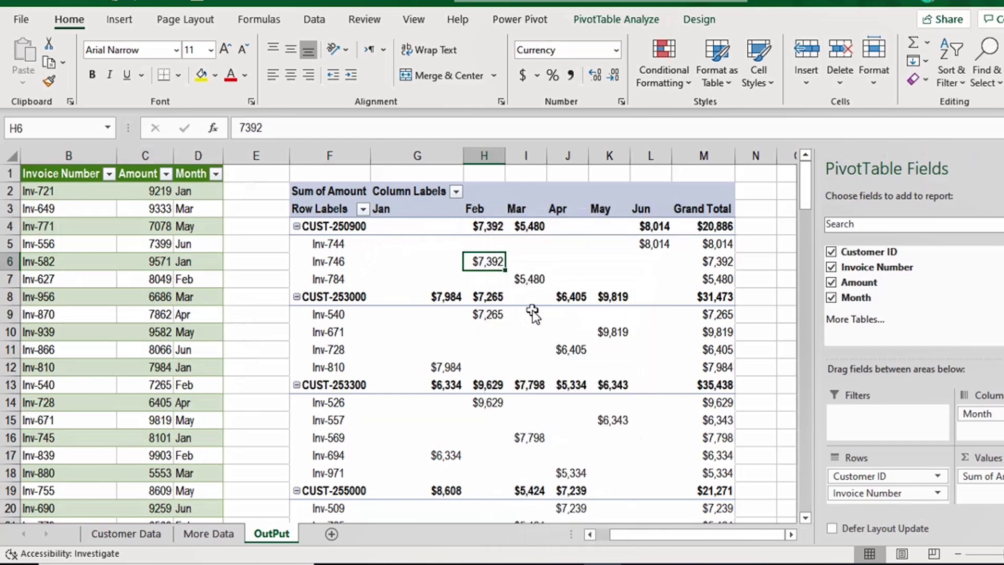
key(alt+F5)
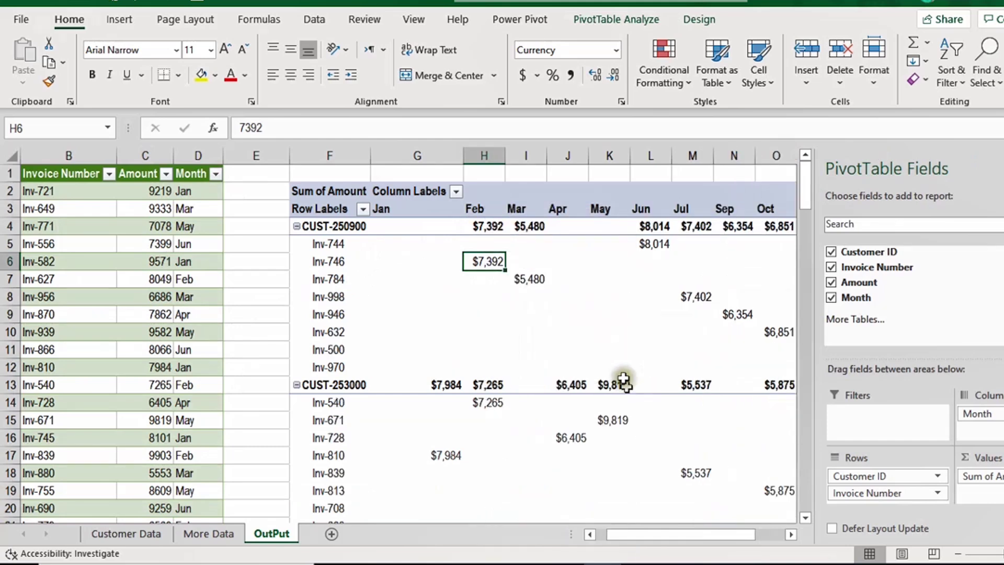
click(789, 536)
click(789, 535)
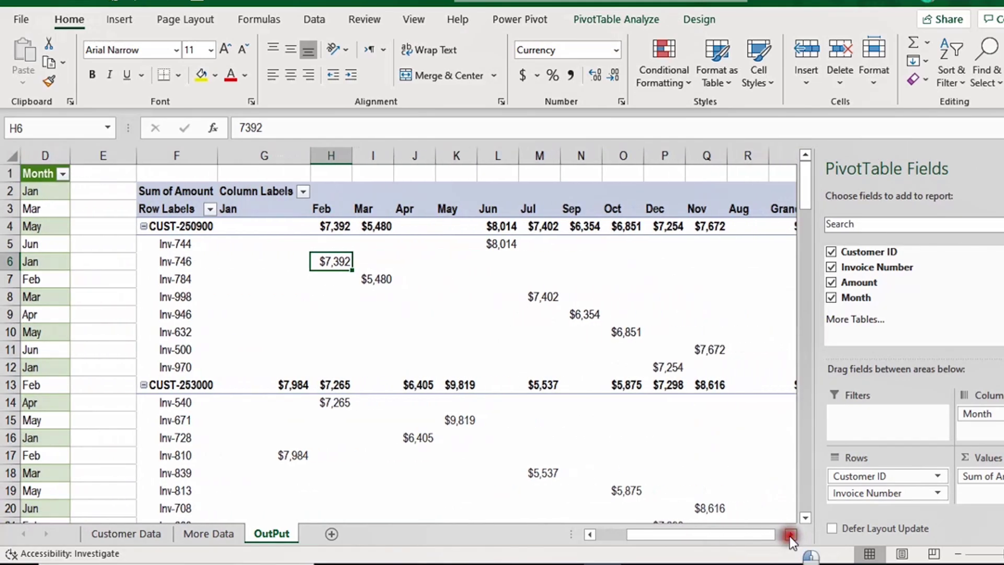
click(789, 535)
click(790, 535)
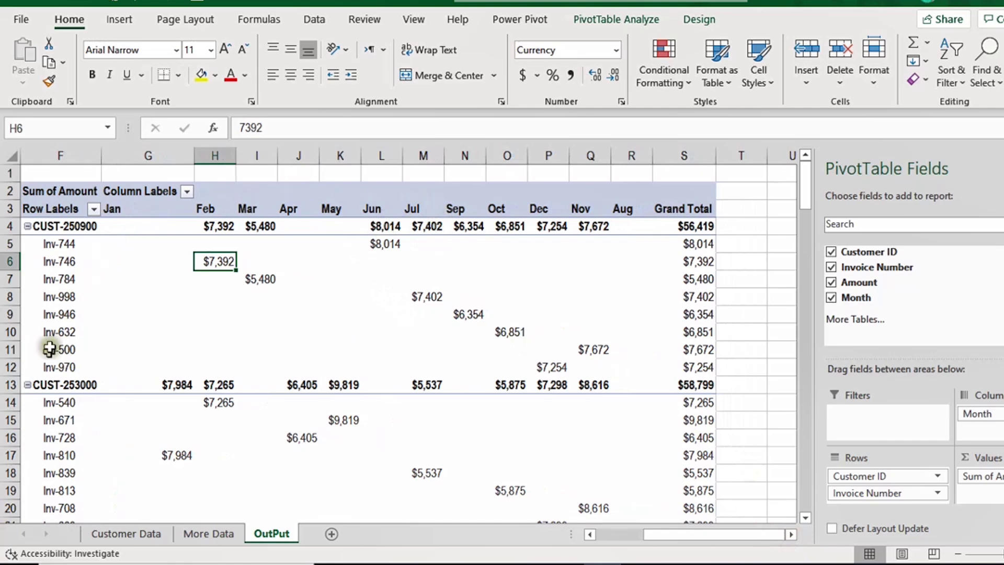